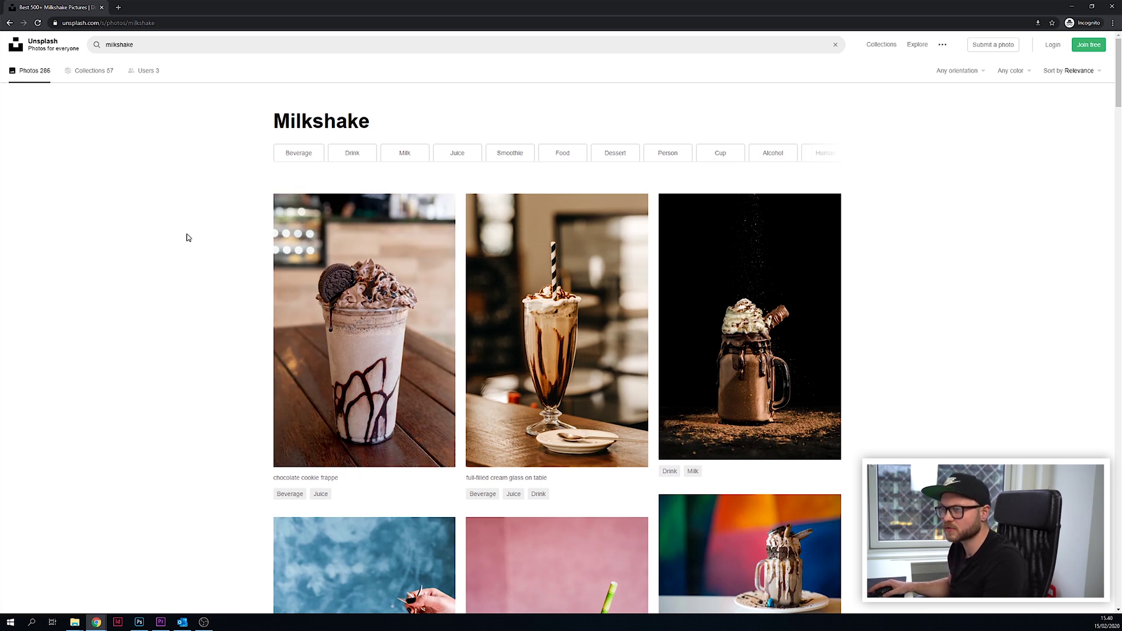
Download the 'ice cream in jar' photo from Unsplash's milkshake results
scroll(187, 237, down, 13)
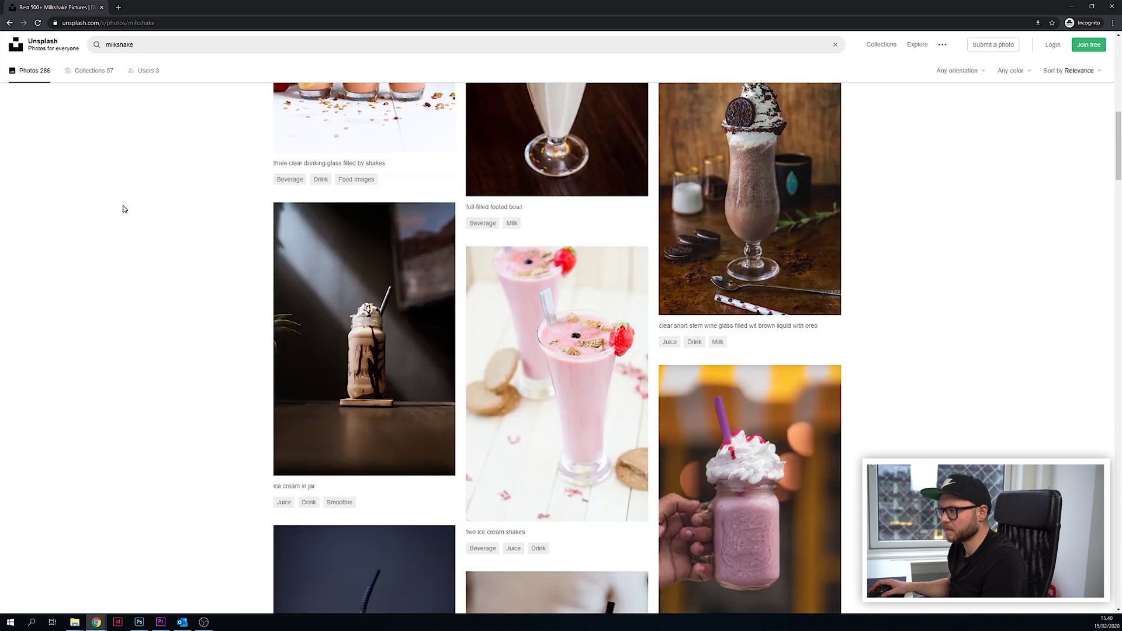
scroll(311, 226, up, 3)
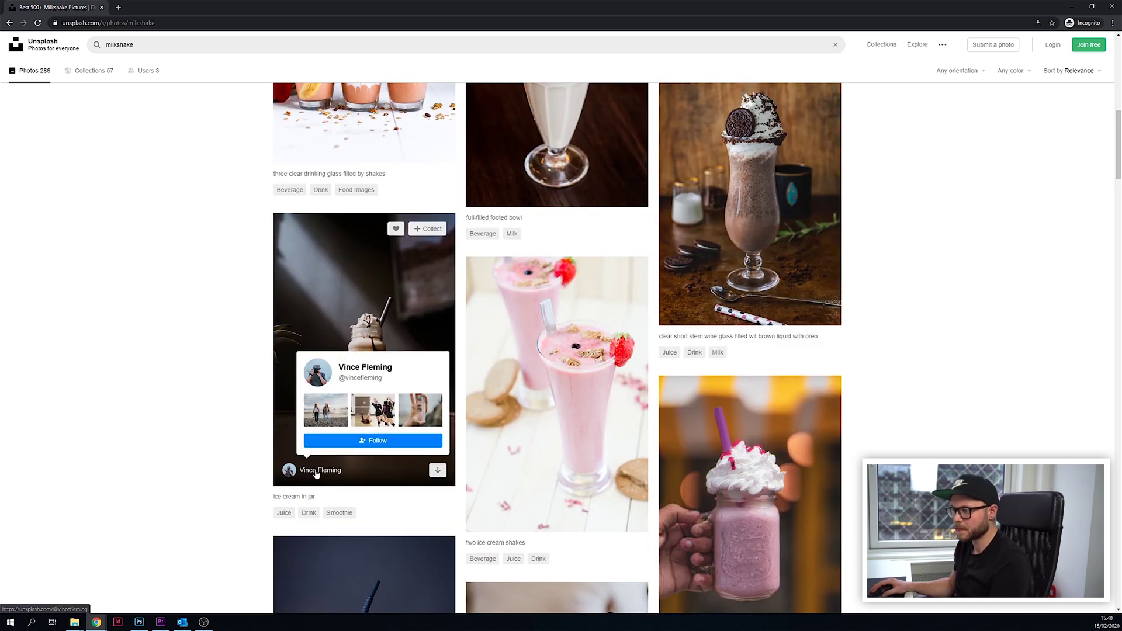
click(437, 470)
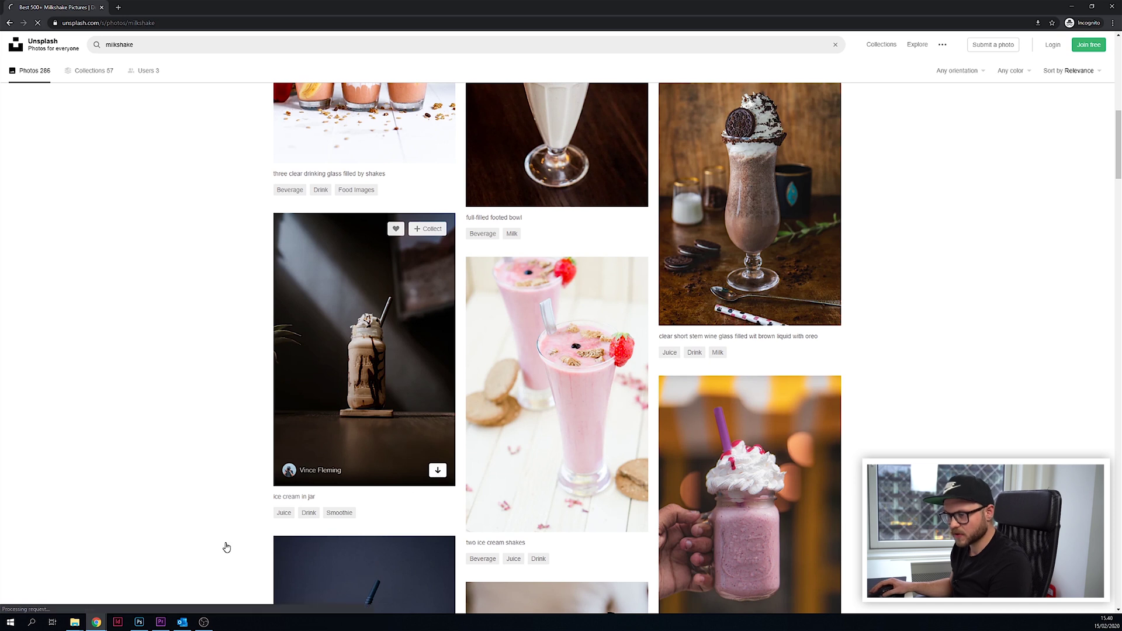
Open the downloaded milkshake photo, unlock the Background as Layer 0, and duplicate it as Layer 0 copy
drag(36, 604, 289, 33)
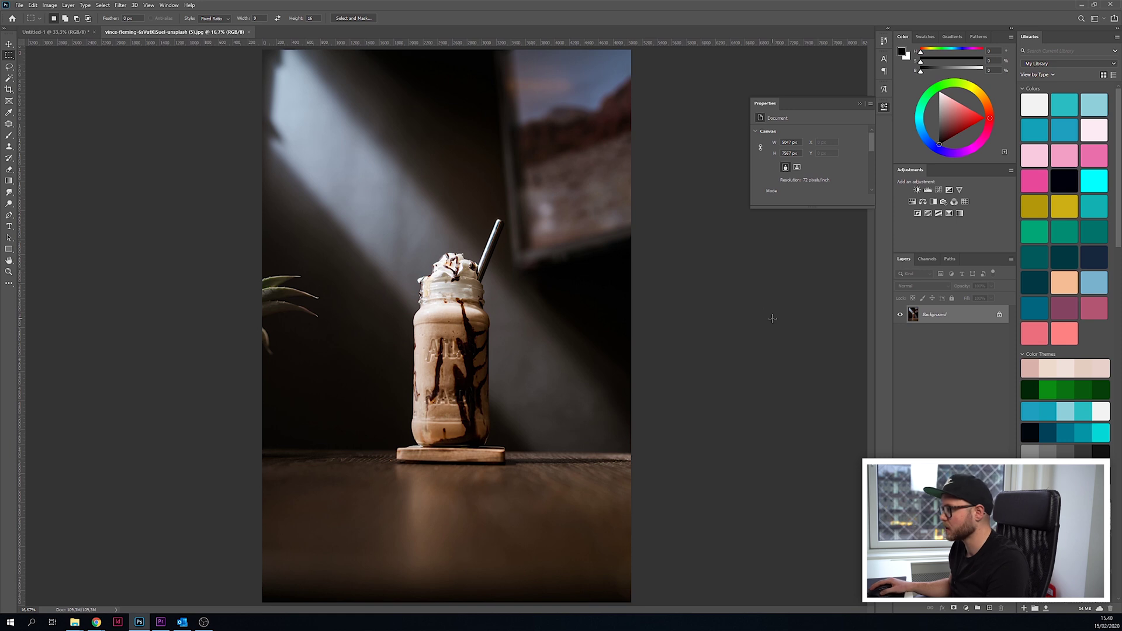
click(1000, 316)
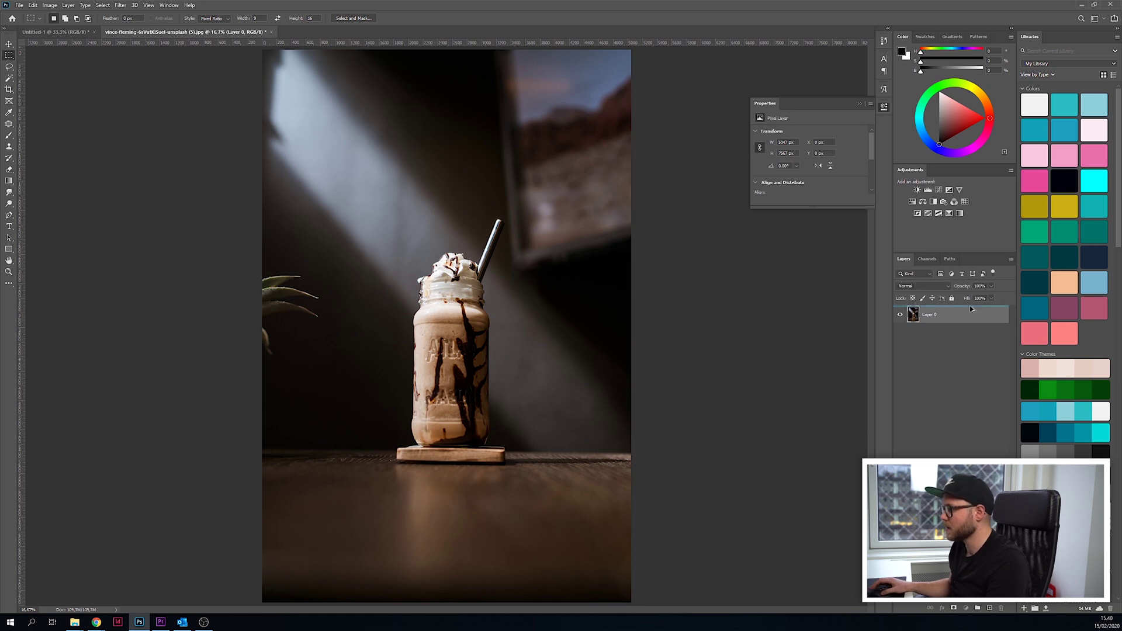
key(ctrl+j)
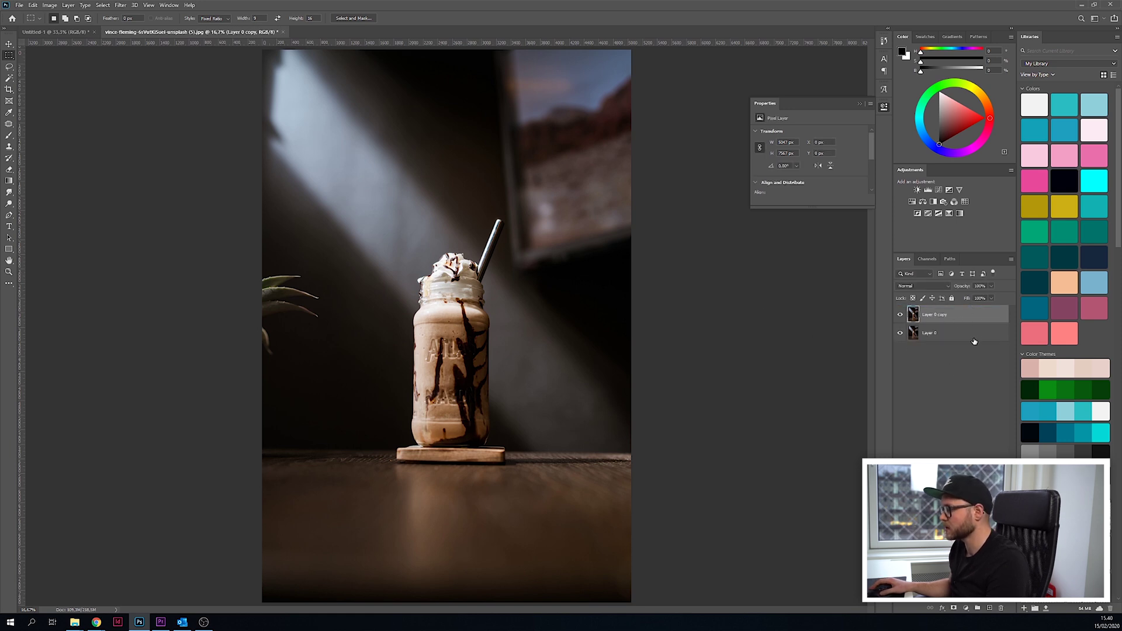
drag(875, 140, 874, 184)
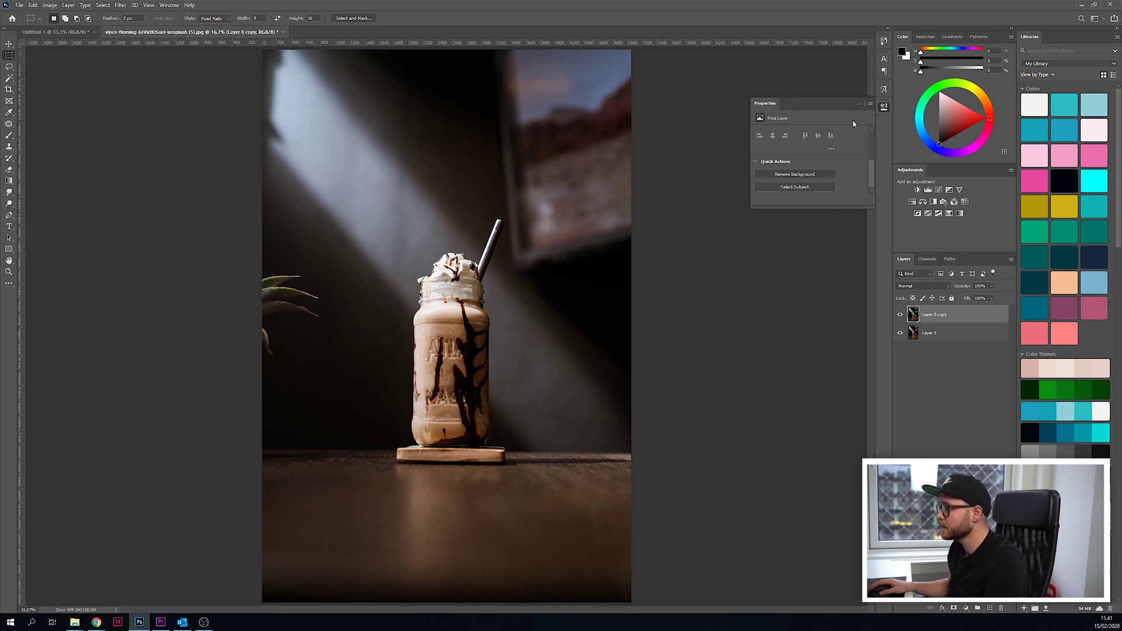
Remove the background from Layer 0 copy, toggling Layer 0's visibility to check the jar cut-out
click(801, 175)
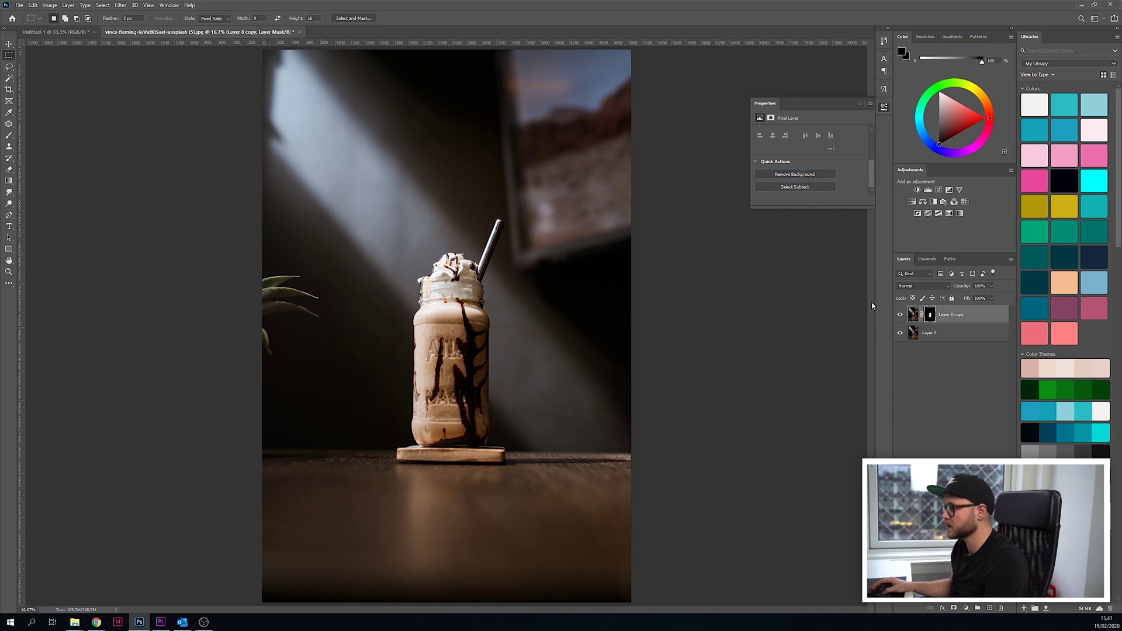
click(900, 333)
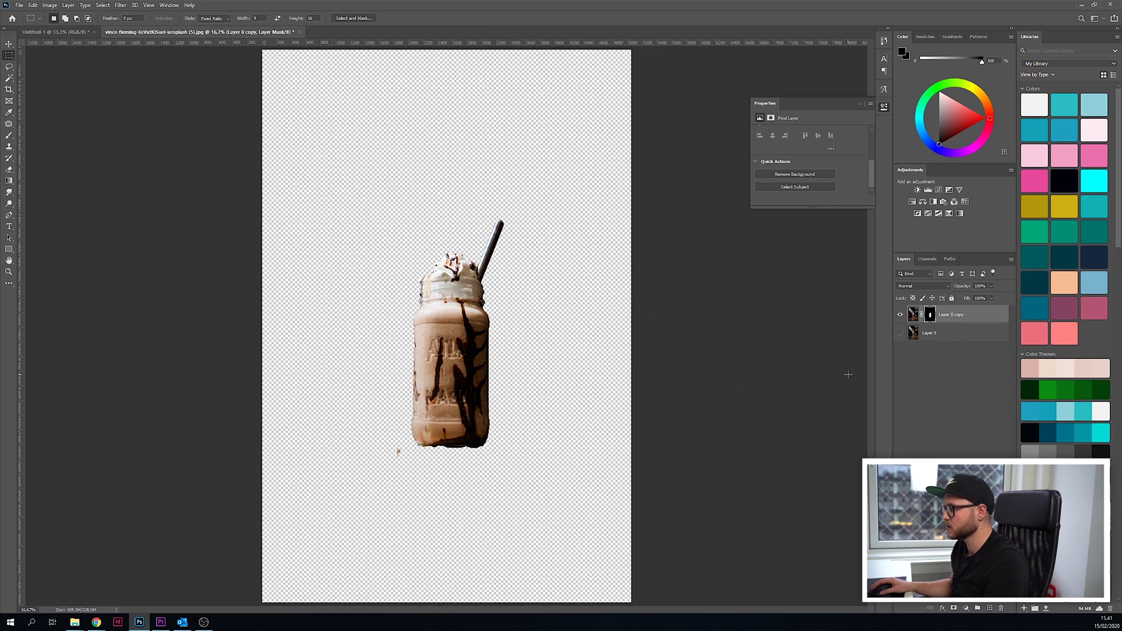
click(901, 333)
click(903, 334)
click(900, 333)
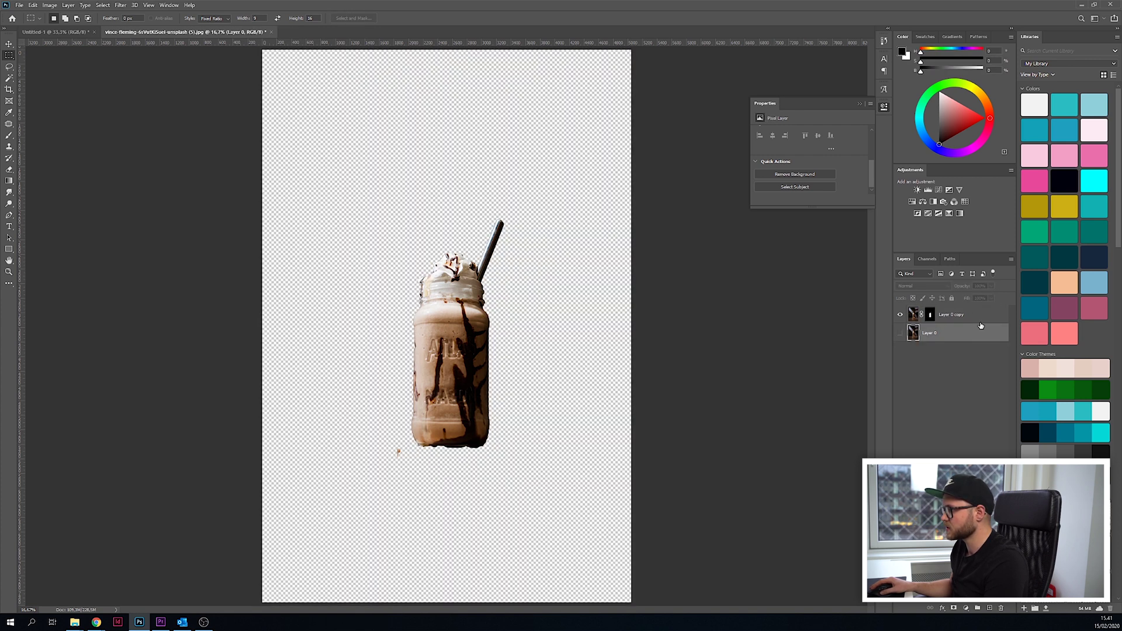
click(900, 333)
Lower Layer 0's opacity to 37%
click(991, 285)
drag(981, 304, 966, 303)
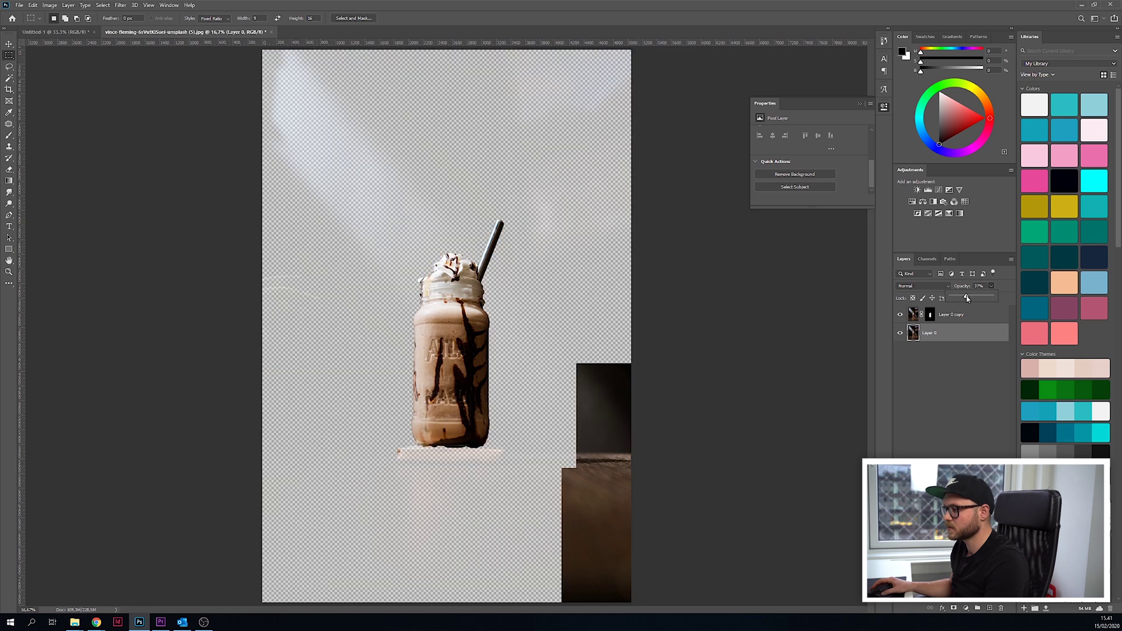
scroll(483, 404, up, 5)
scroll(387, 413, up, 2)
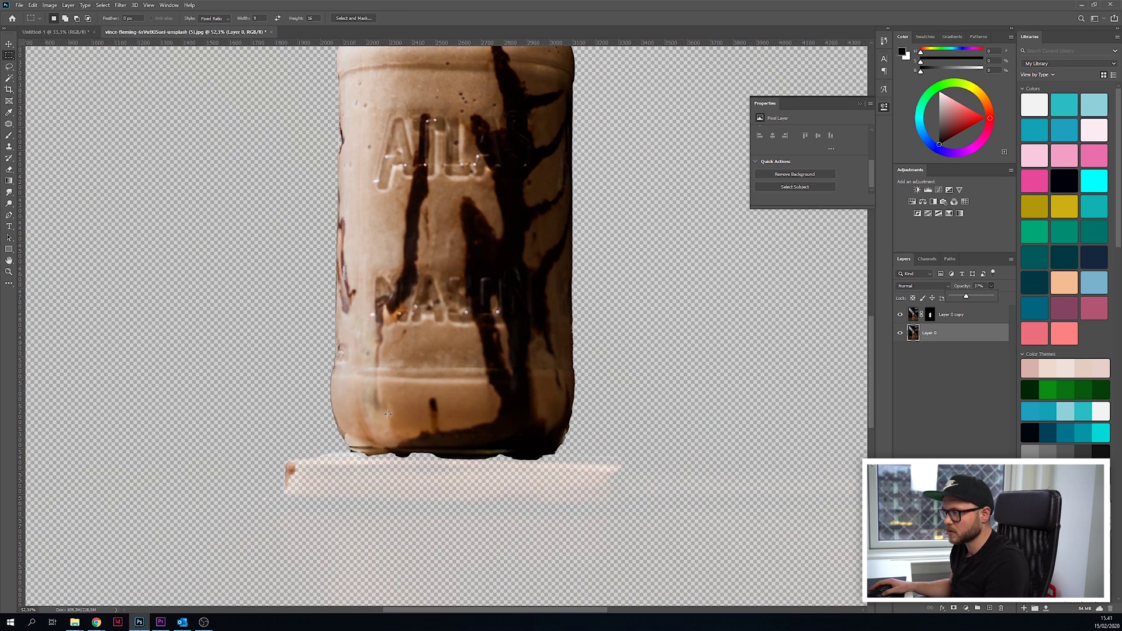
scroll(383, 448, down, 5)
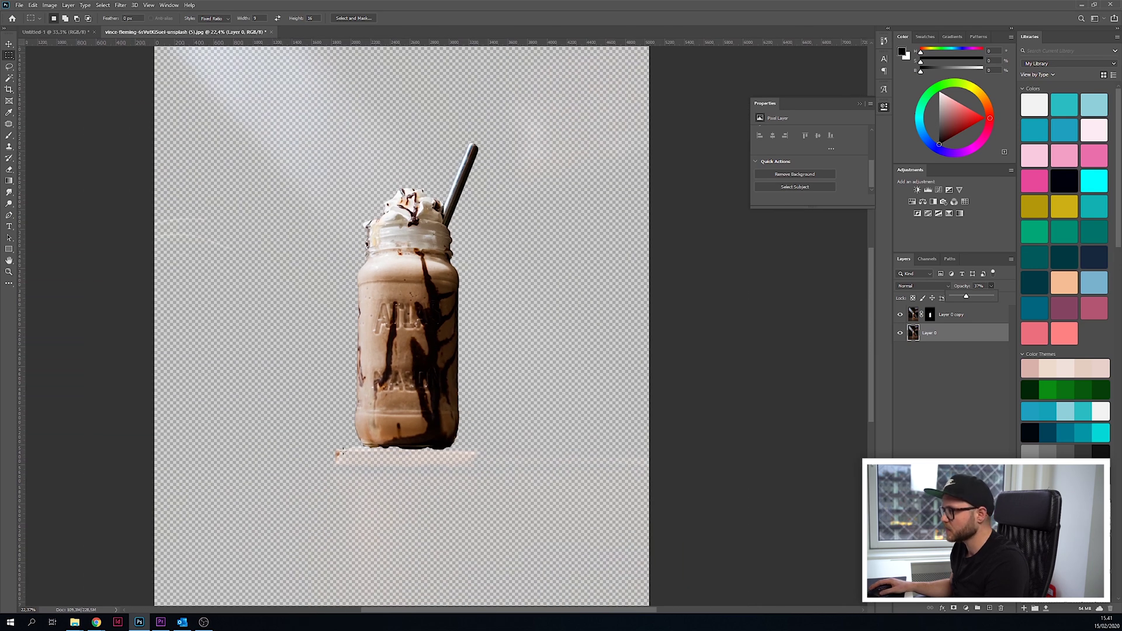
Target Layer 0 copy's mask and set up the Brush tool at 133 px
click(929, 316)
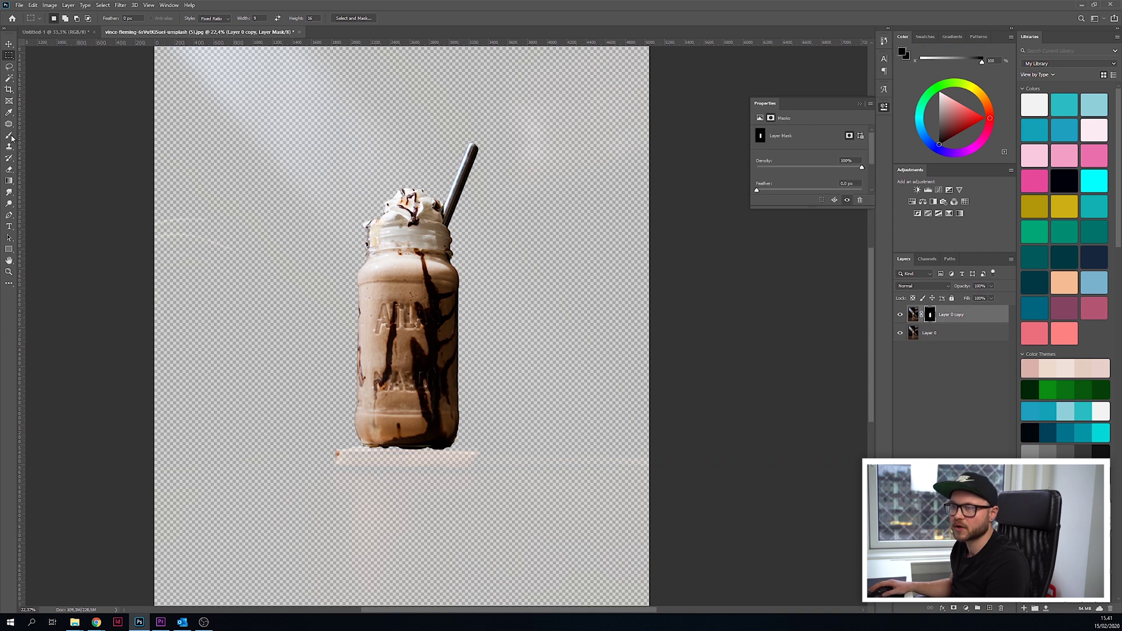
key(b)
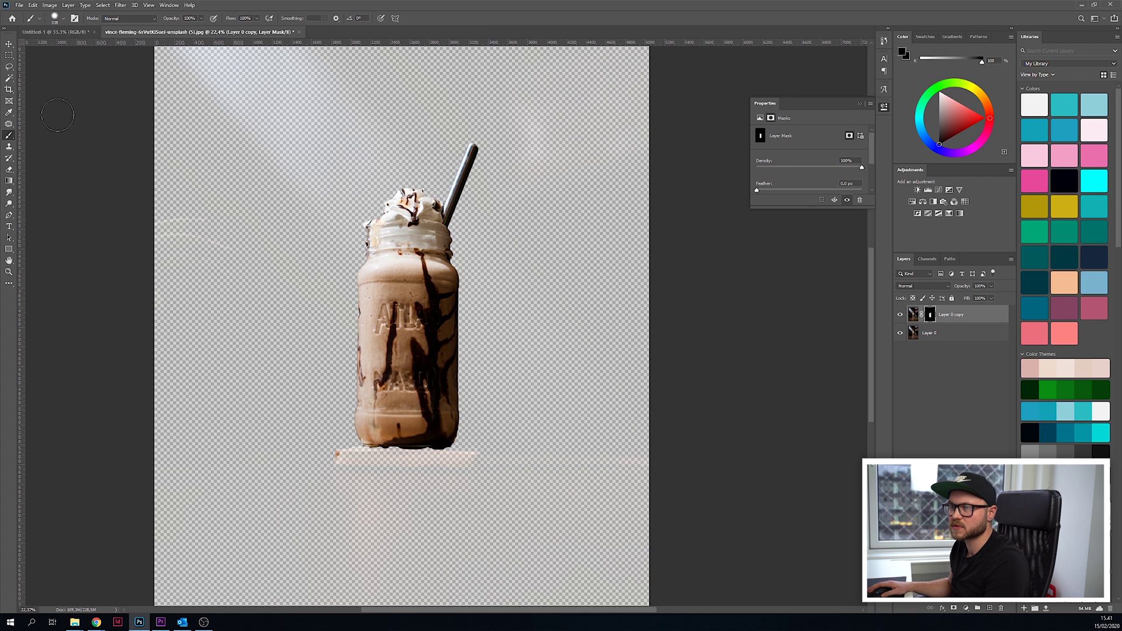
click(62, 21)
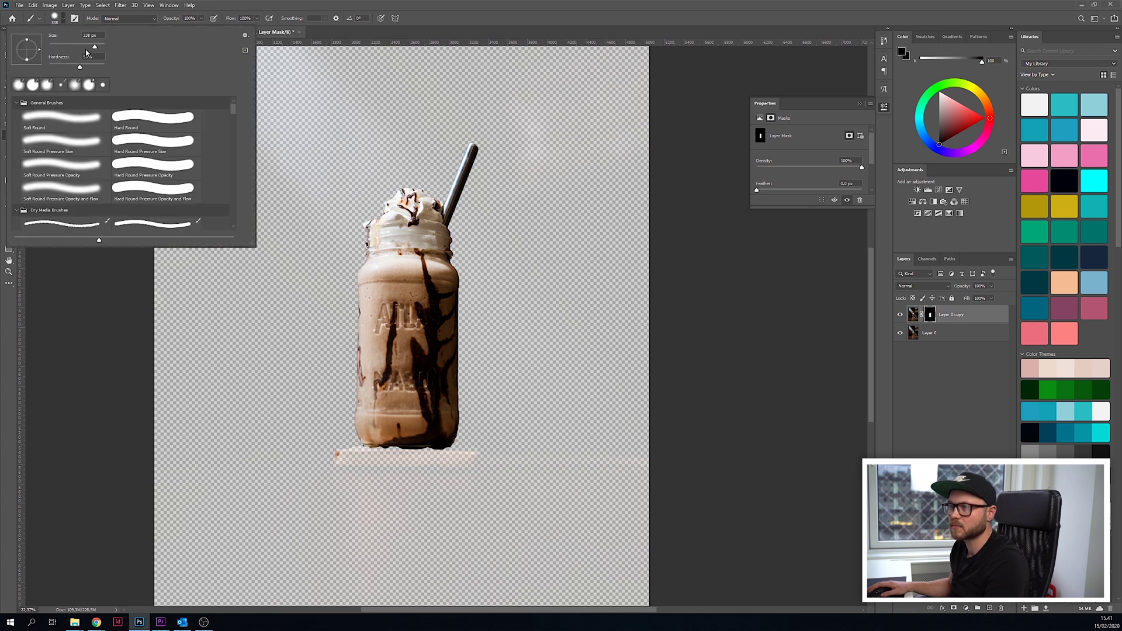
drag(88, 44, 80, 46)
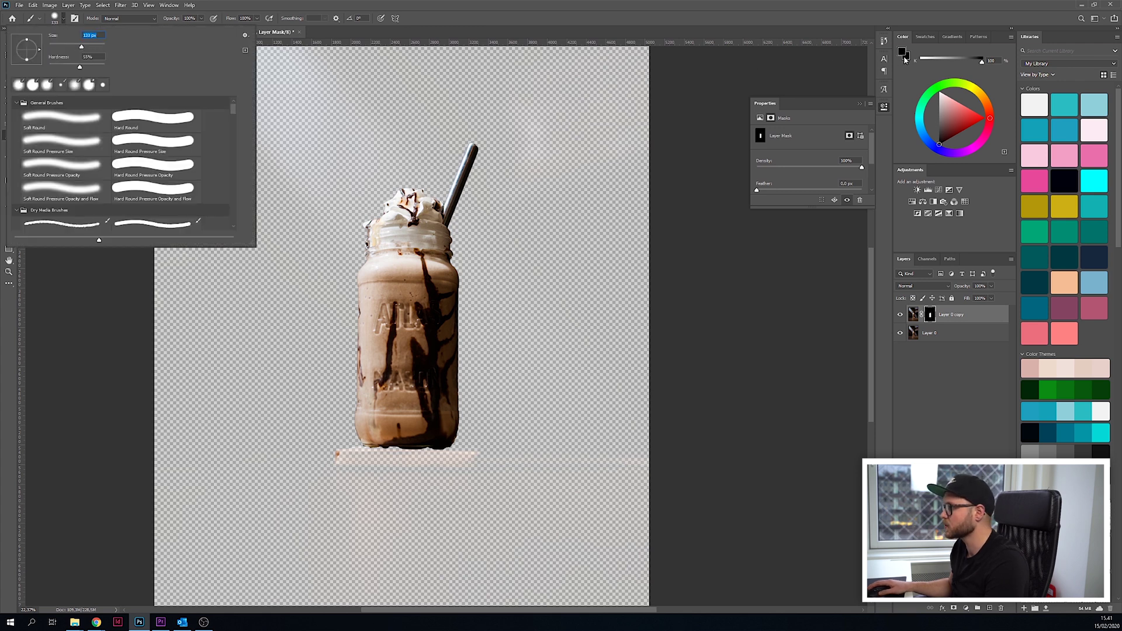
key(Return)
key(i)
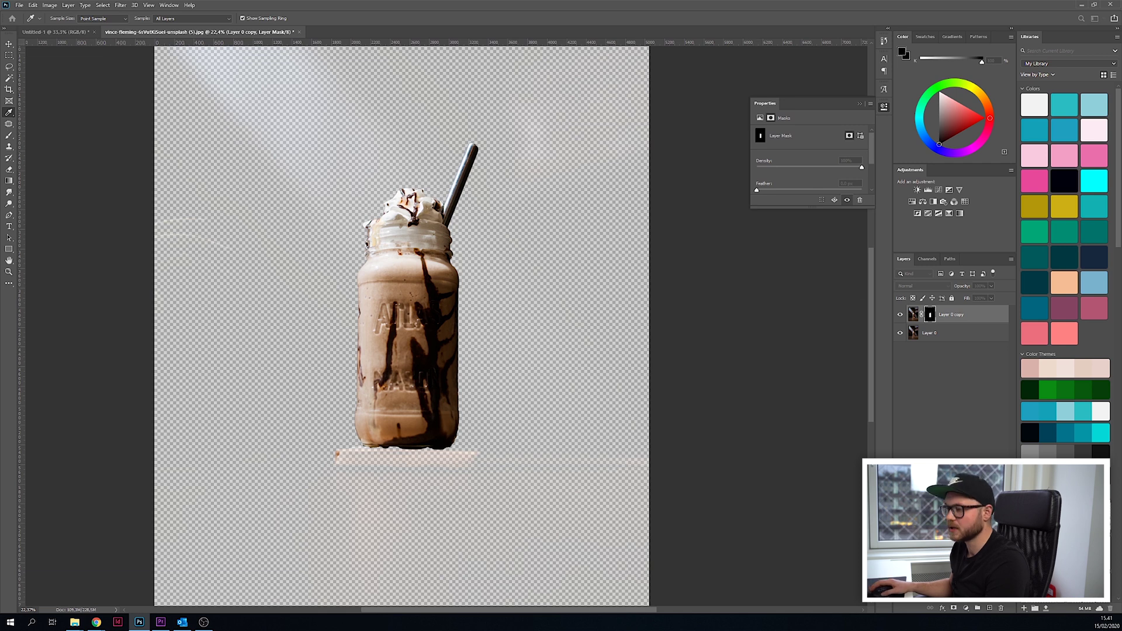
key(b)
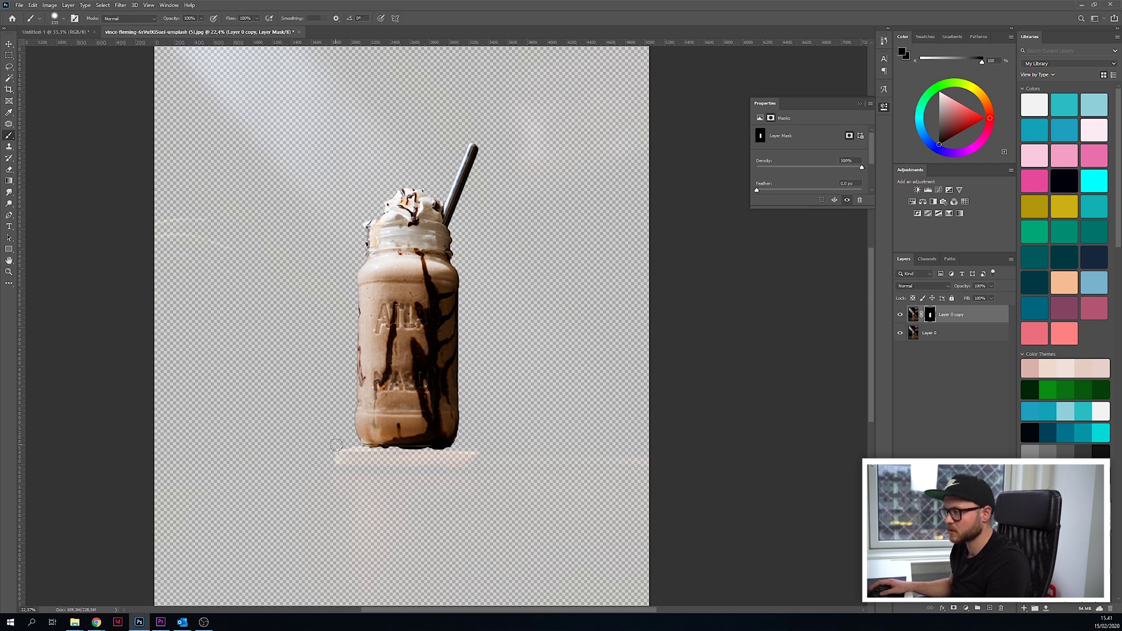
scroll(493, 349, up, 2)
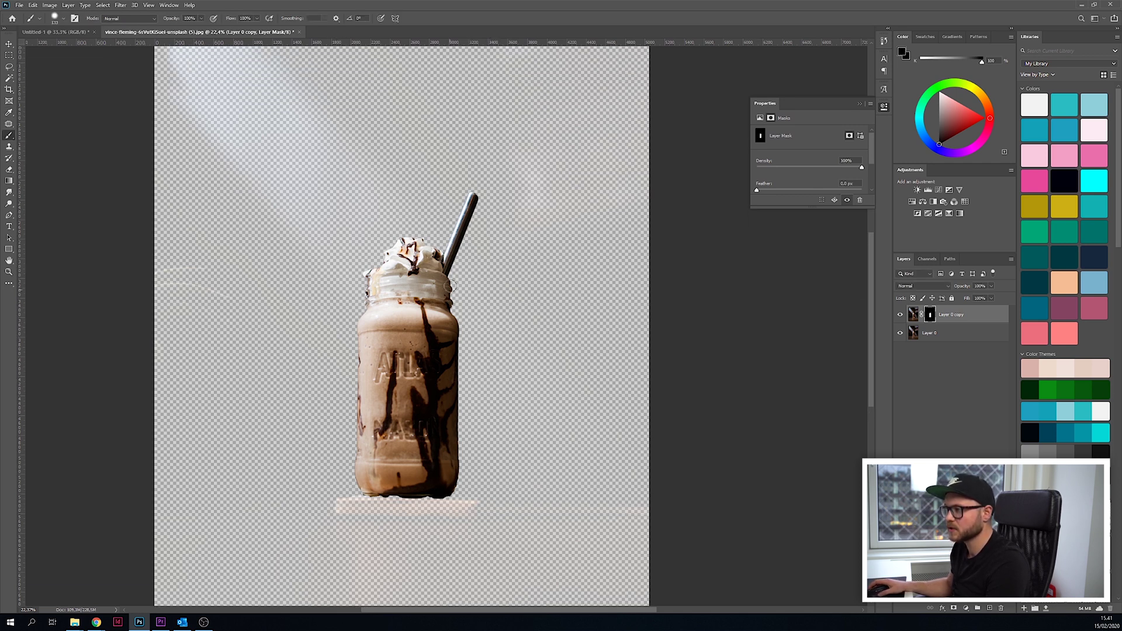
alt+scroll(378, 302, up, 2)
alt+scroll(377, 310, down, 2)
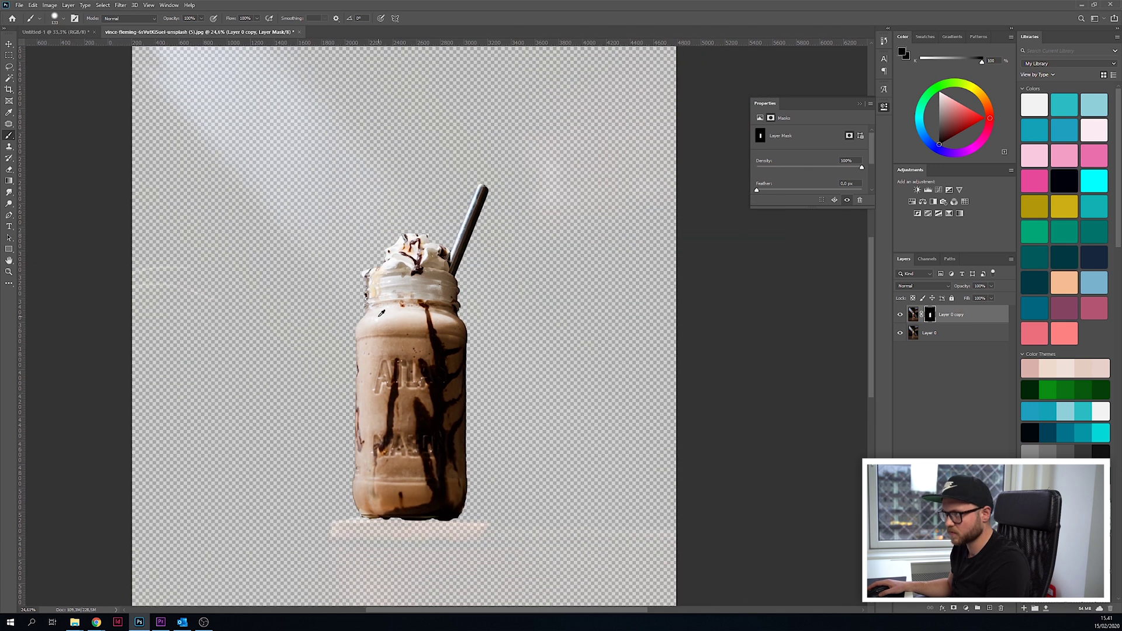
Compare the cut-out against Layer 0, then restore Layer 0 to 100% opacity
click(901, 333)
click(900, 333)
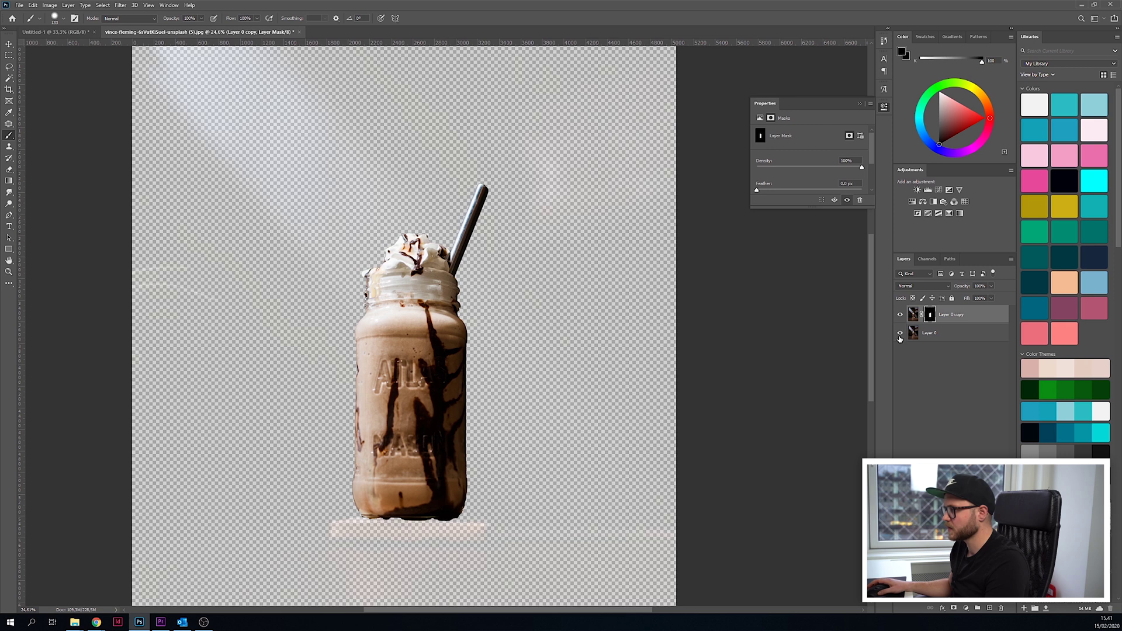
click(901, 333)
click(901, 333)
click(958, 334)
click(990, 286)
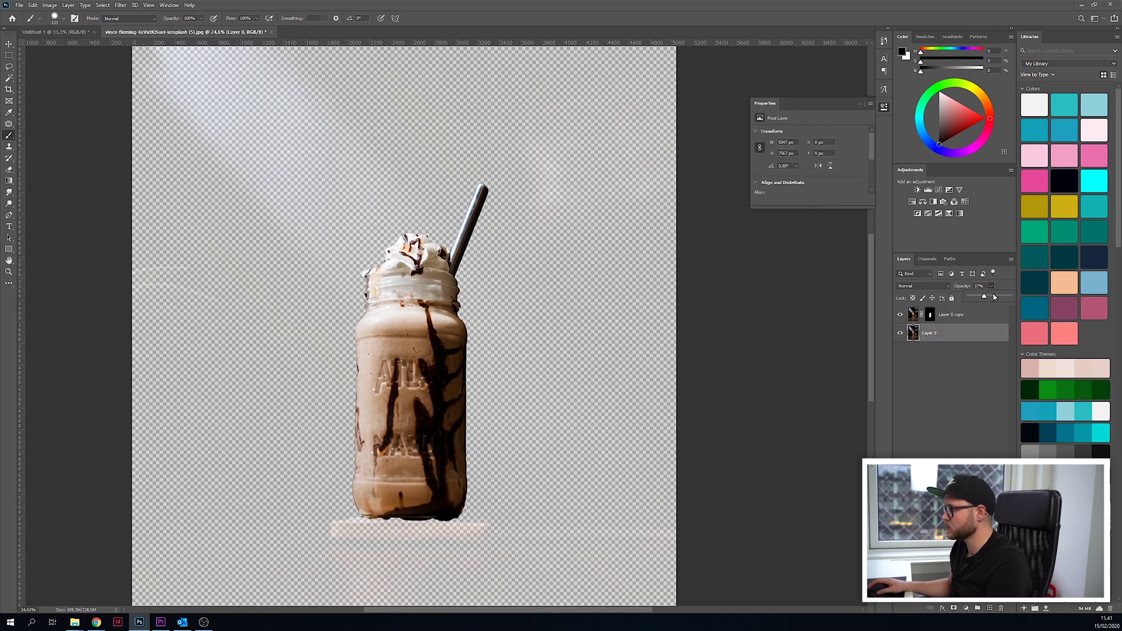
drag(994, 299, 1011, 299)
On Layer 0 copy, use the Single Column Marquee to select a 1 px column through the jar, with Layer 0 hidden
click(952, 319)
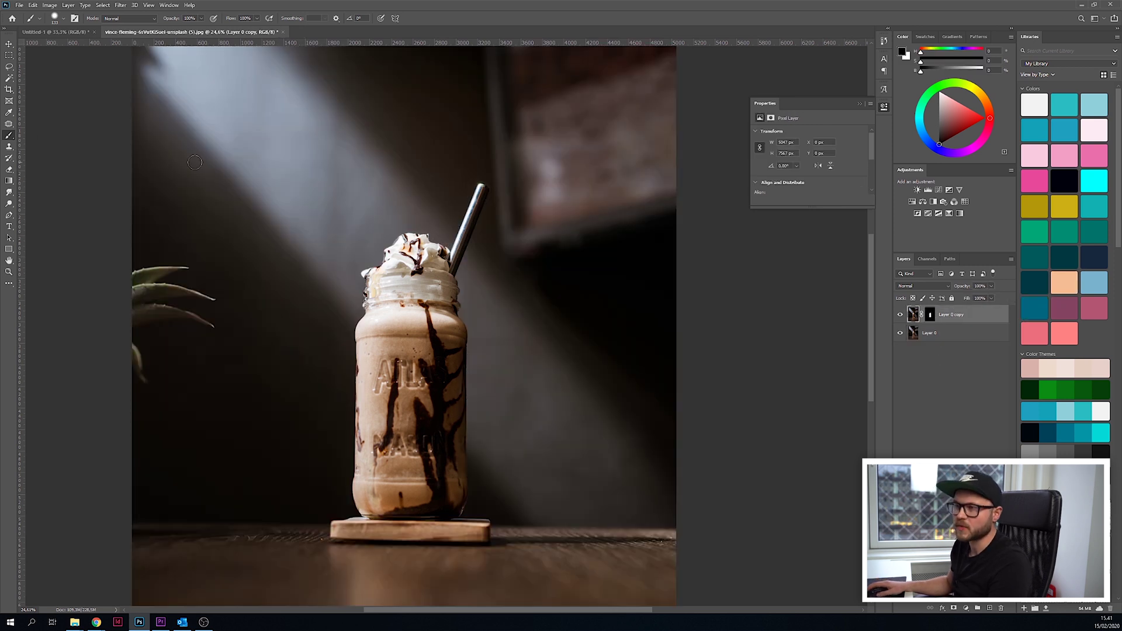
click(10, 56)
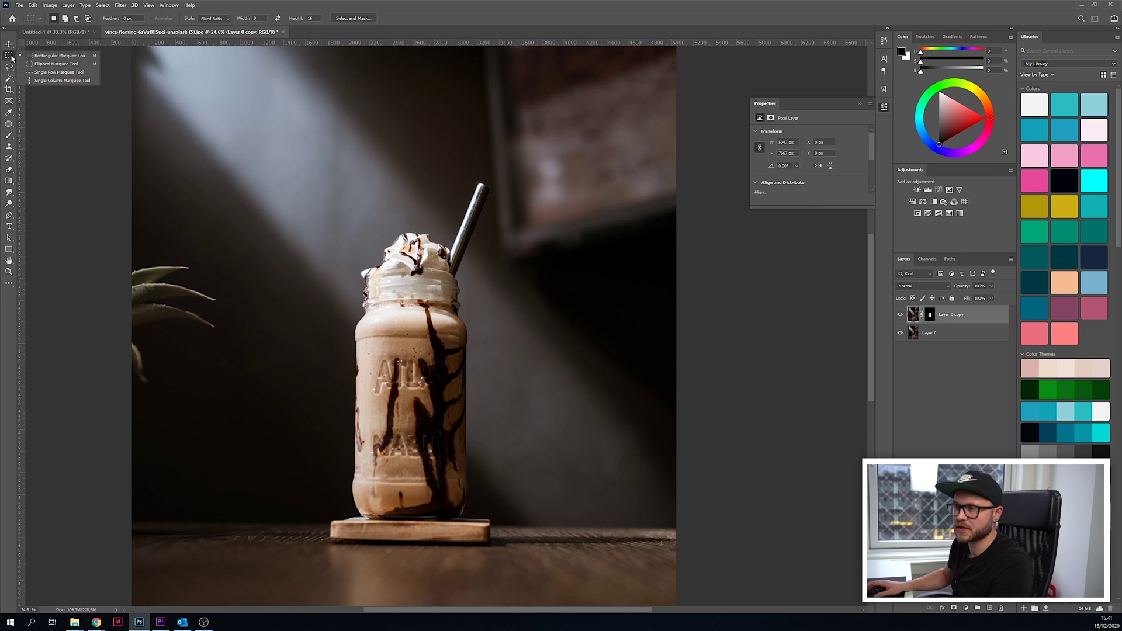
click(65, 81)
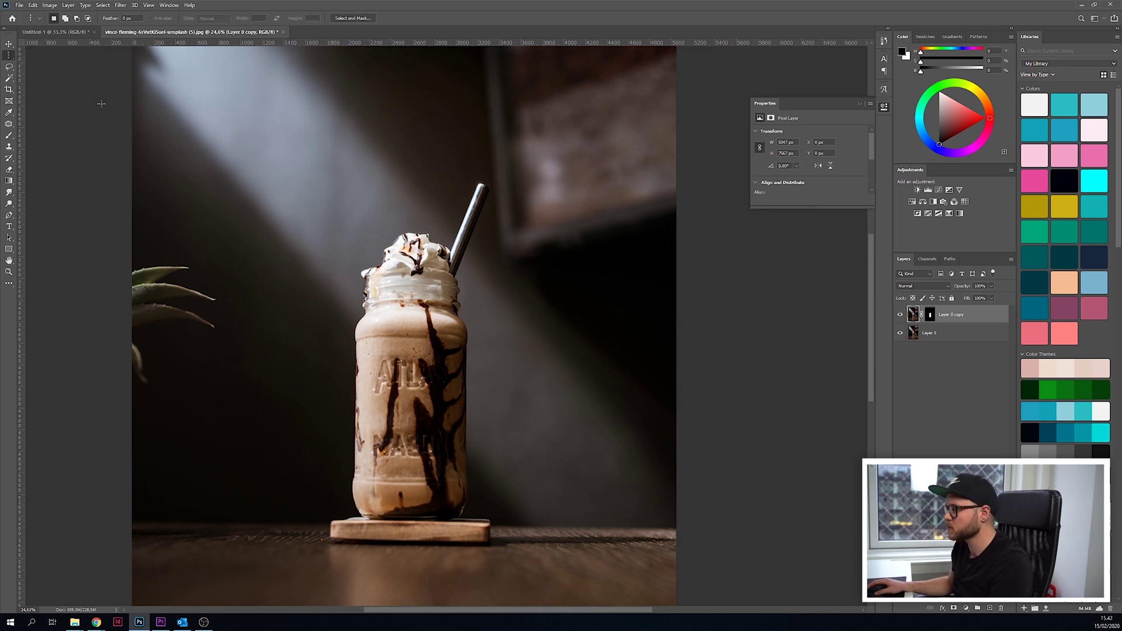
click(900, 333)
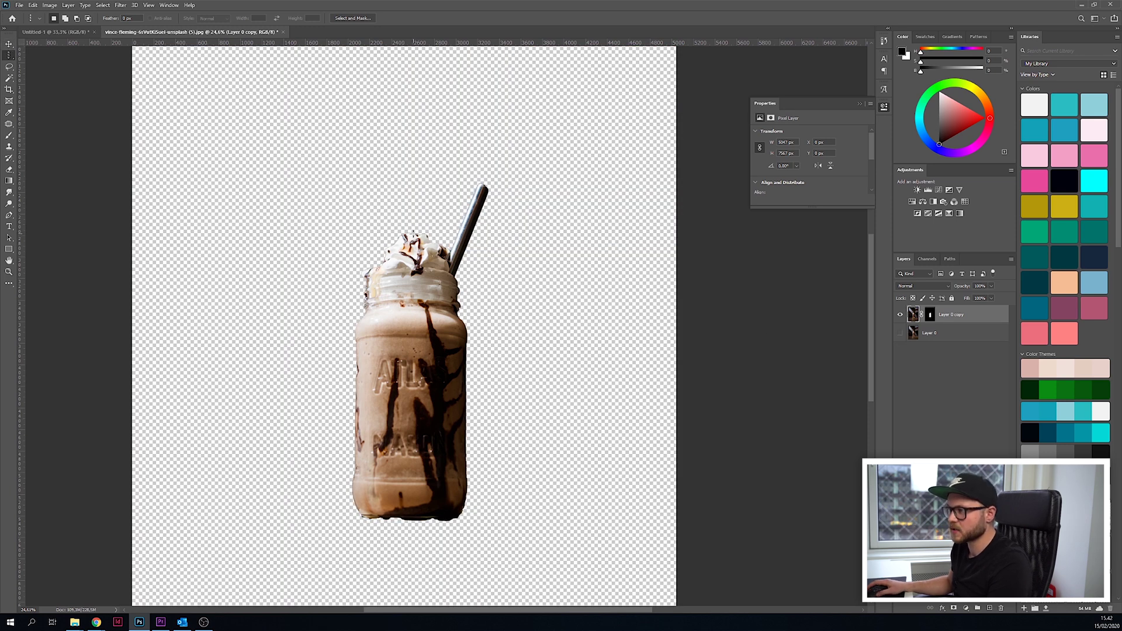
click(413, 229)
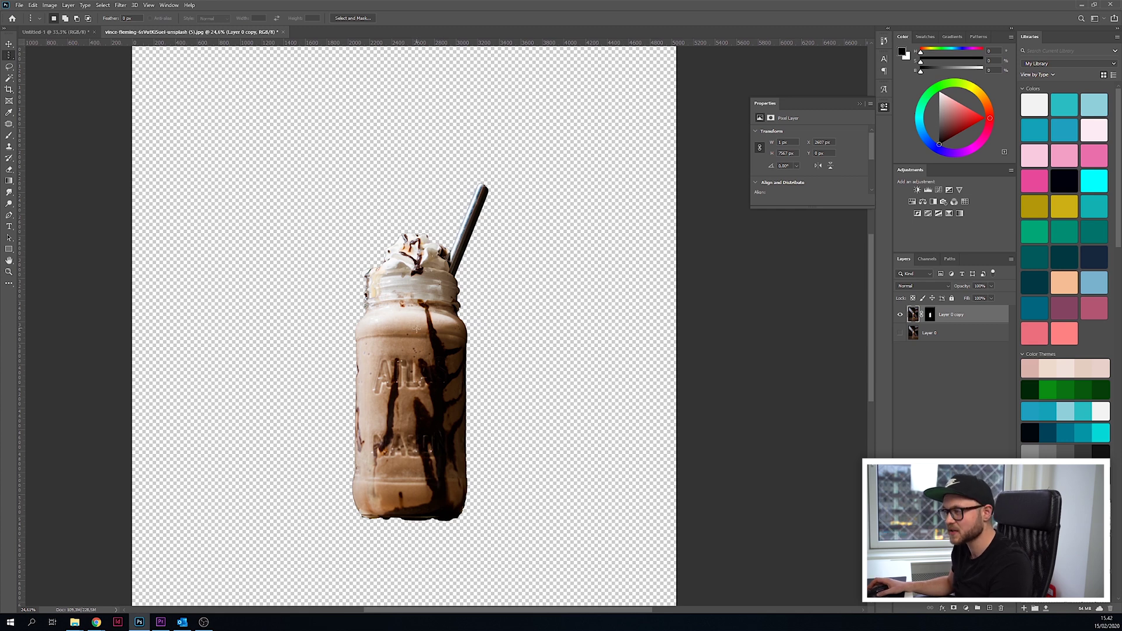
Duplicate the cut-out jar layer as Layer 0 copy 2 and convert it to a smart object
scroll(416, 329, up, 10)
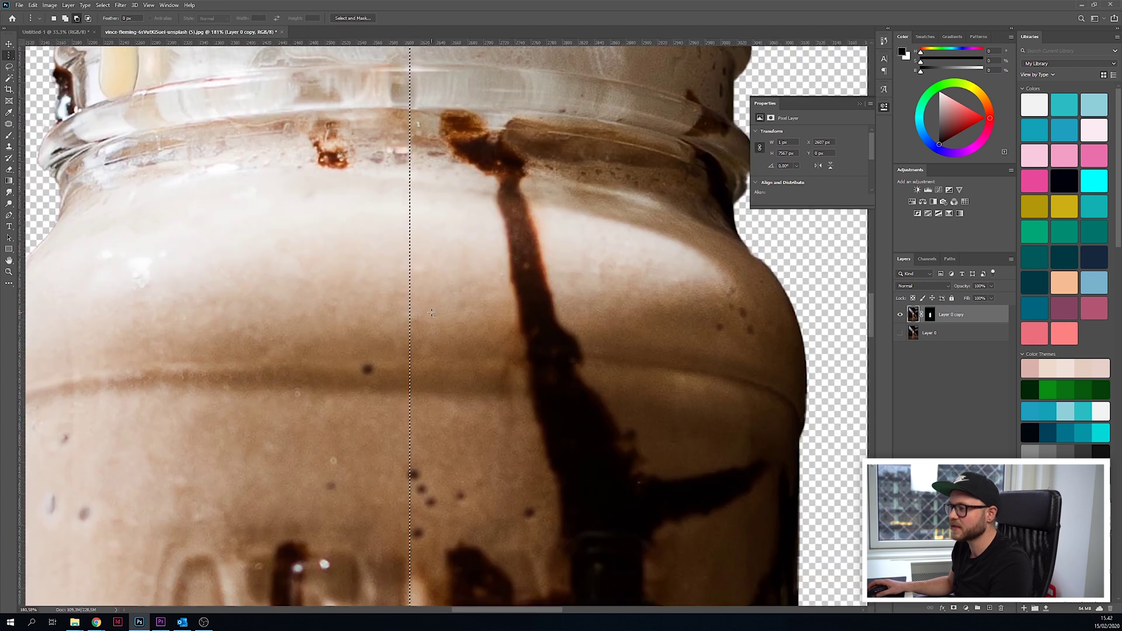
scroll(431, 313, up, 5)
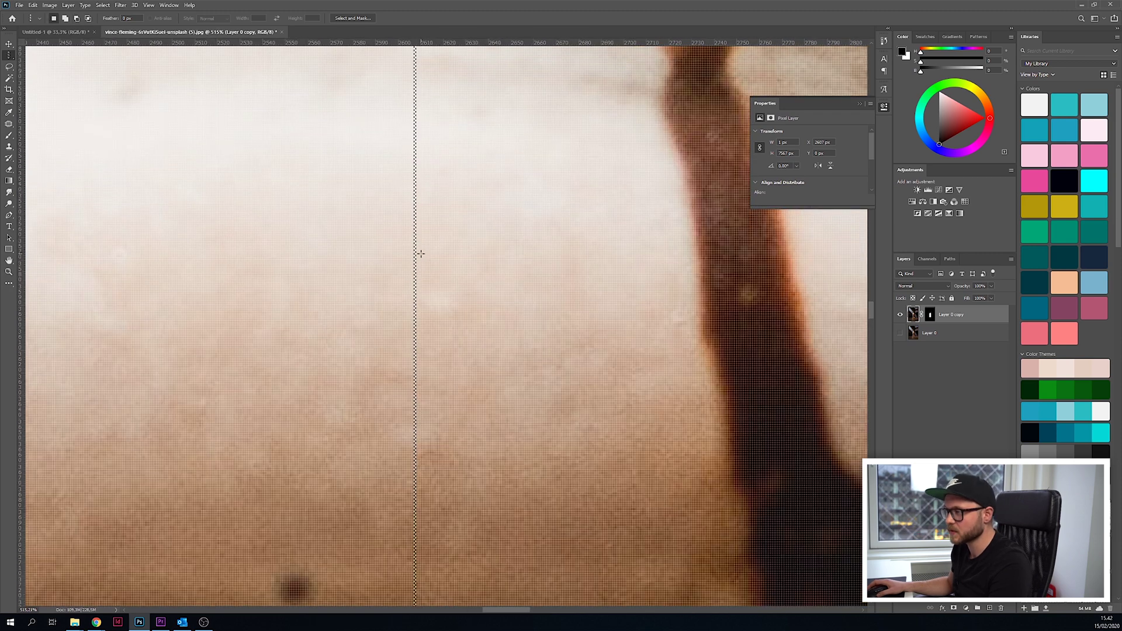
scroll(420, 254, down, 12)
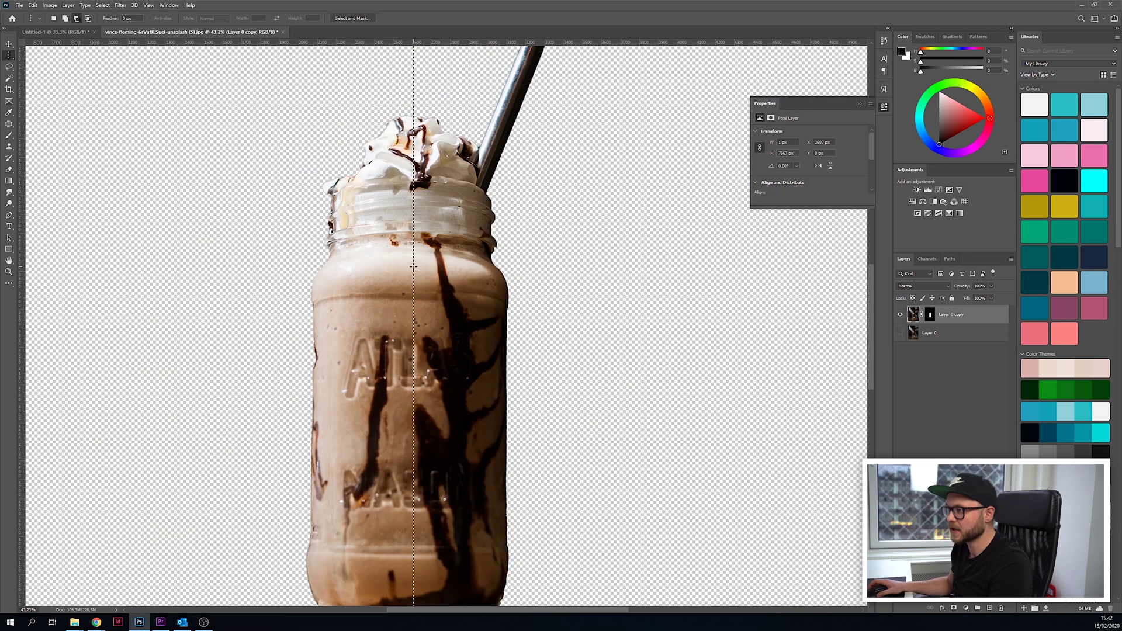
scroll(413, 267, down, 4)
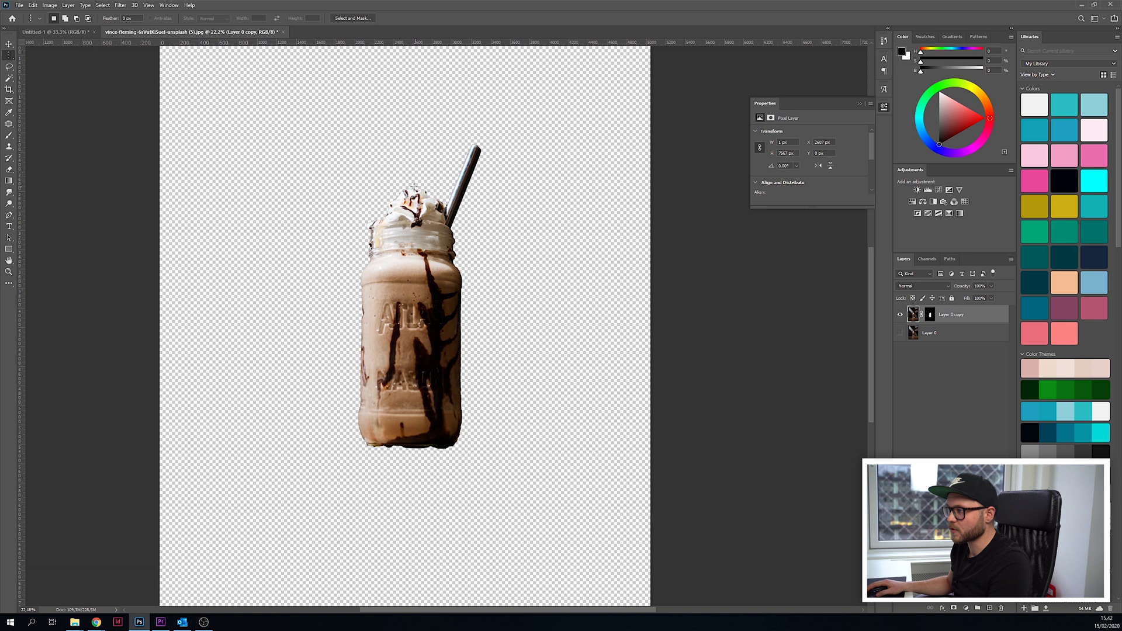
click(930, 315)
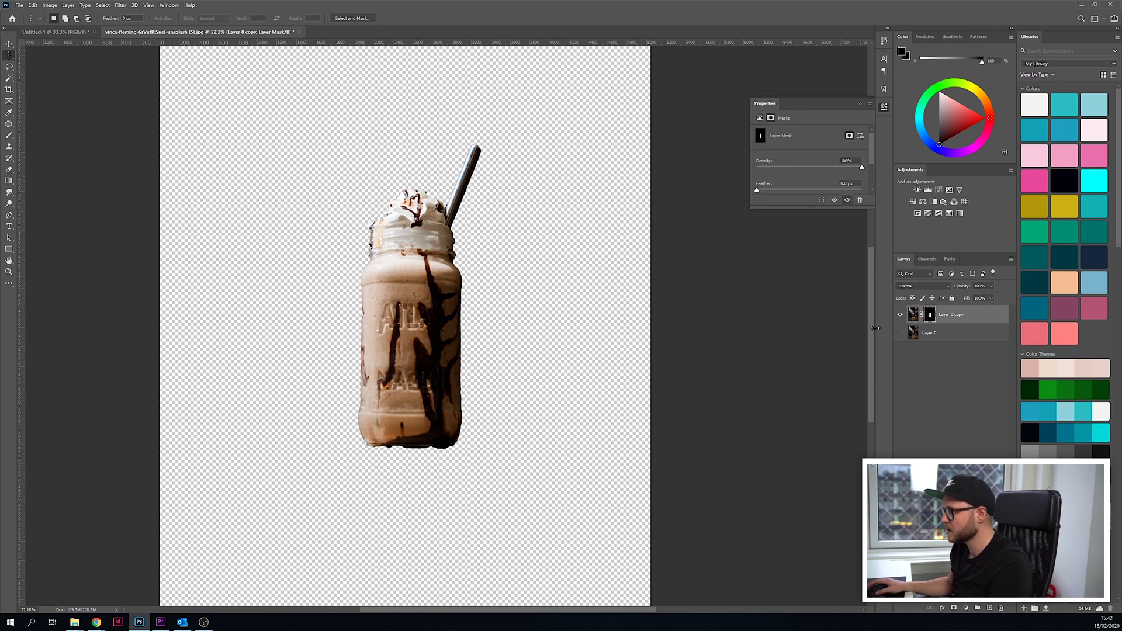
right_click(949, 319)
click(950, 316)
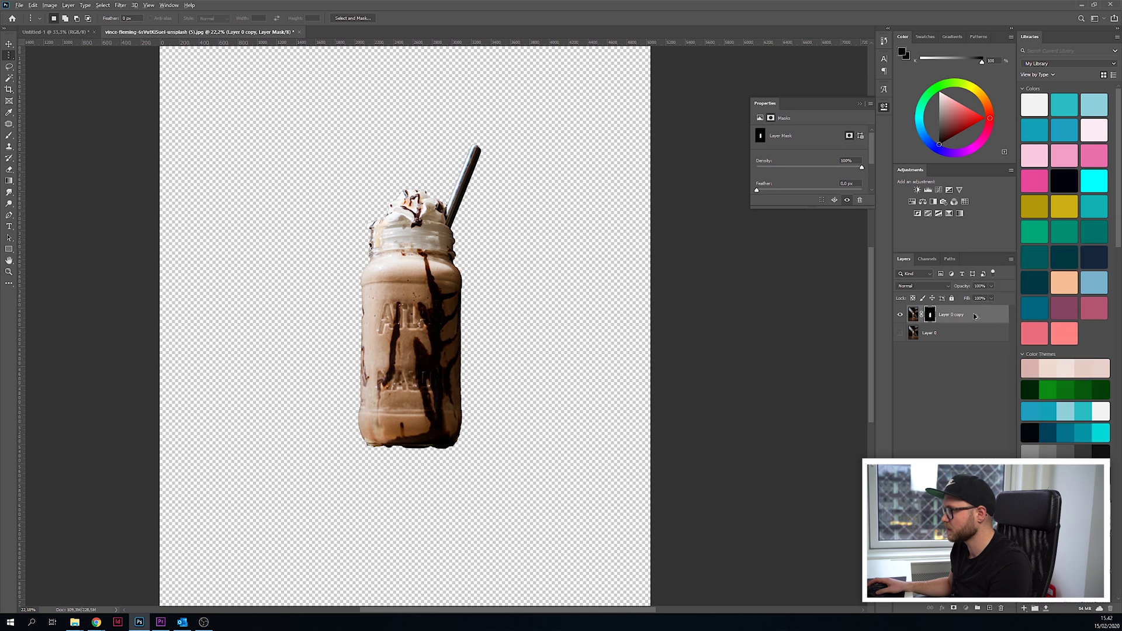
key(ctrl+j)
right_click(972, 317)
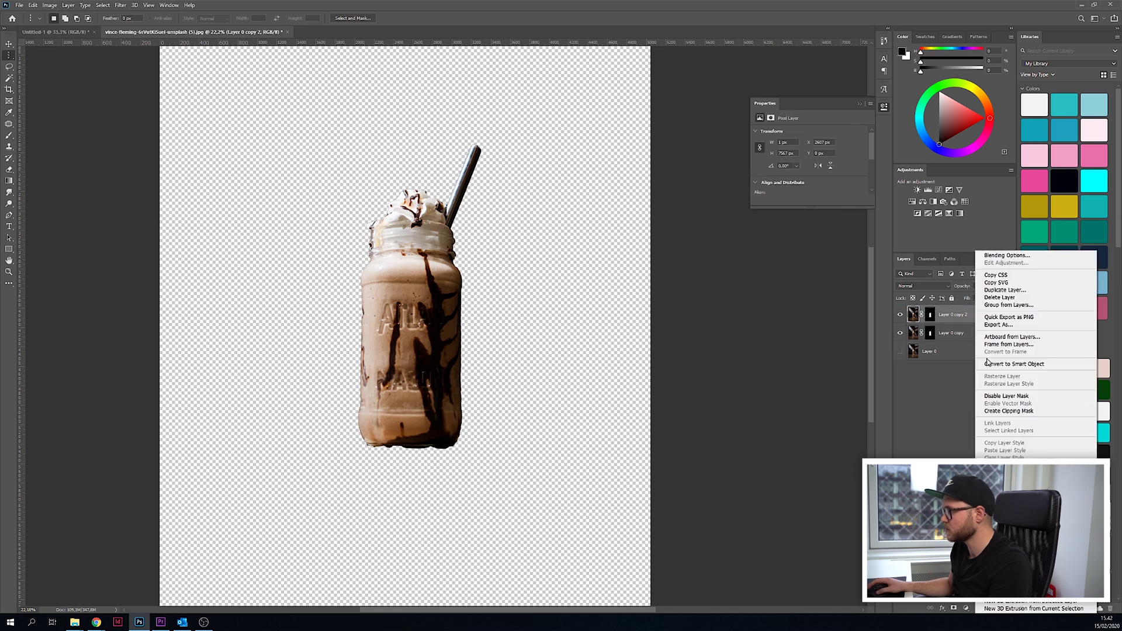
click(1020, 364)
right_click(986, 316)
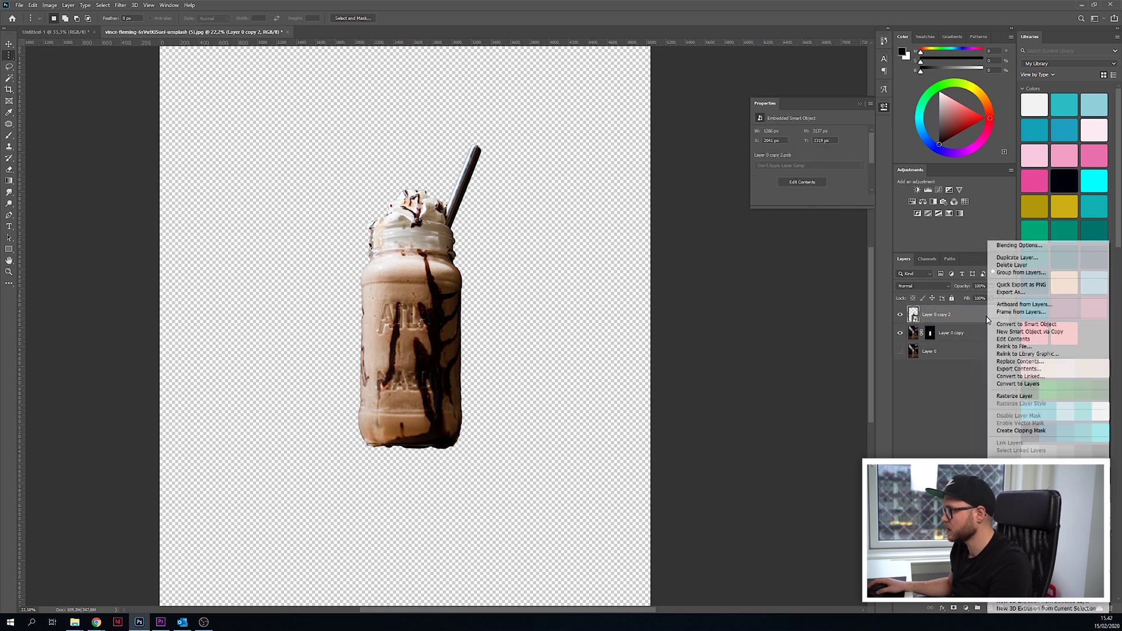
Rasterize Layer 0 copy 2 and copy the selected pixel column to a new Layer 1
click(1014, 396)
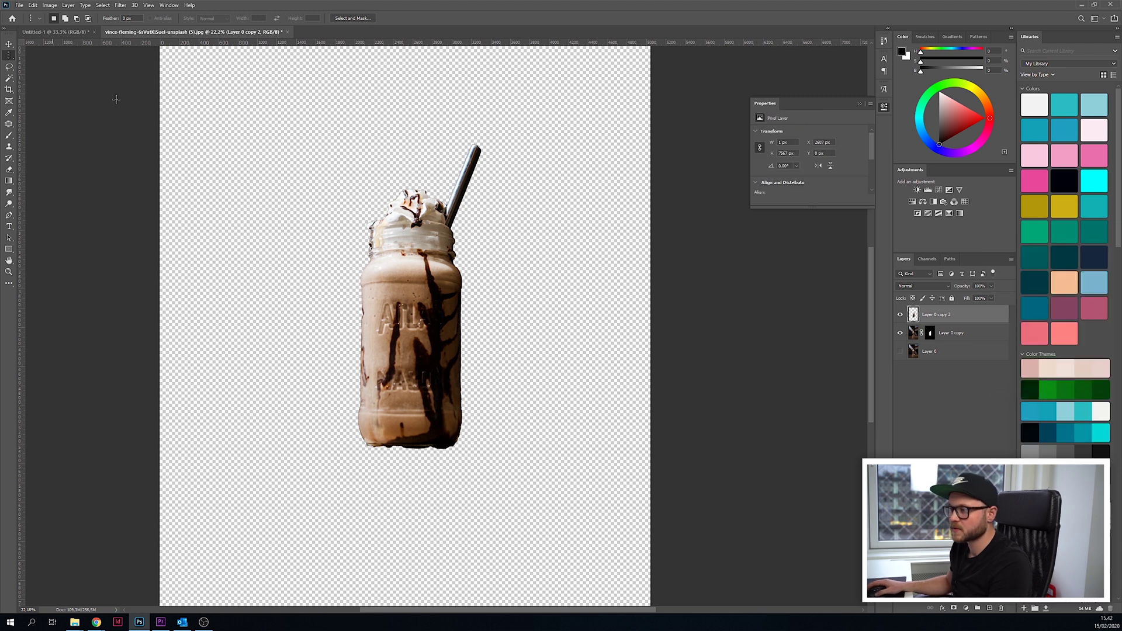
scroll(397, 304, up, 5)
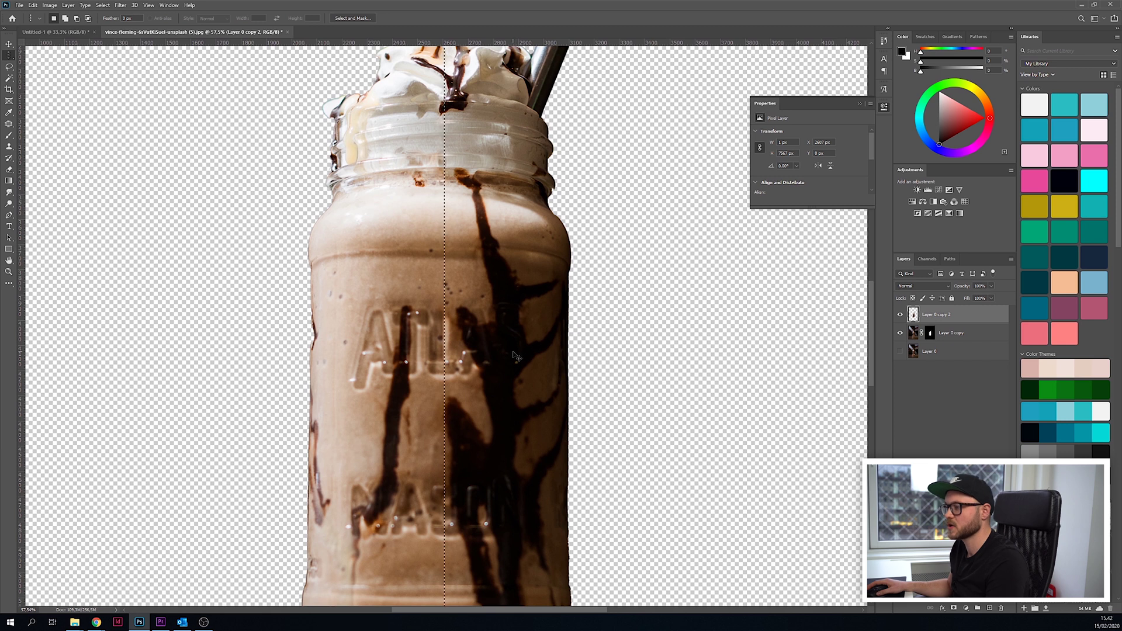
key(ctrl+j)
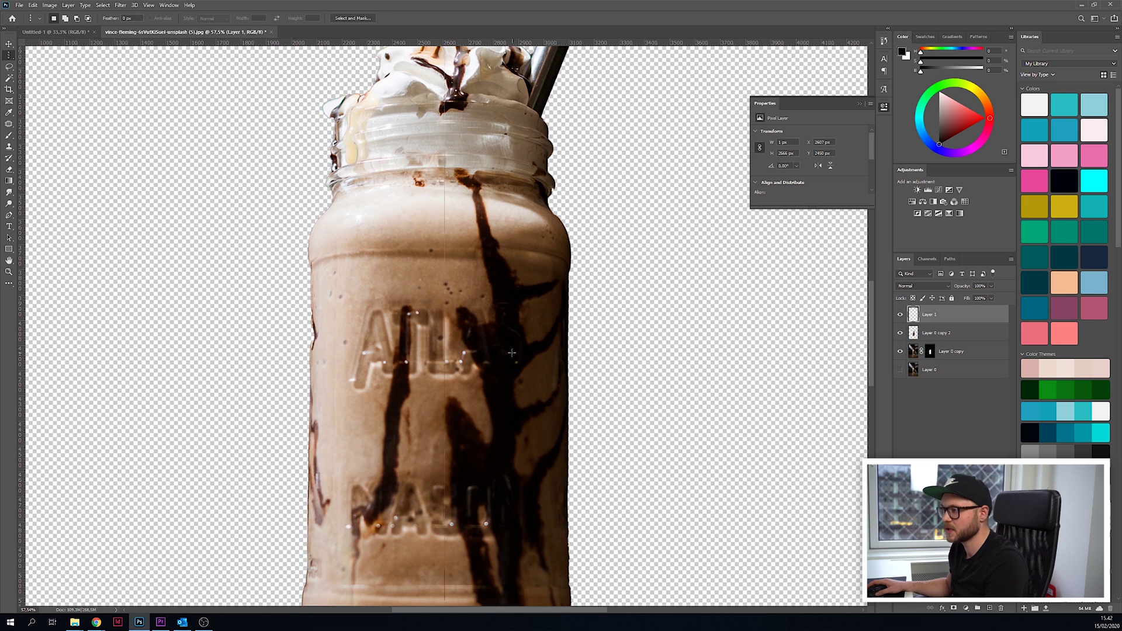
Hide and delete Layer 0 copy 2, leaving Layer 1 on top
click(900, 334)
scroll(868, 357, down, 3)
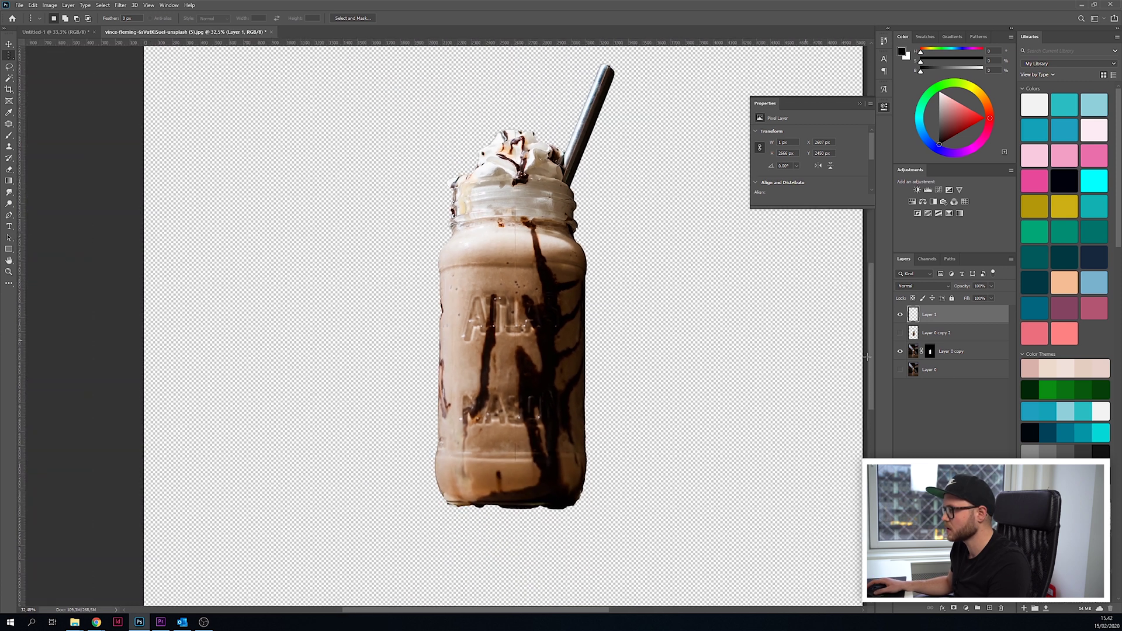
click(949, 334)
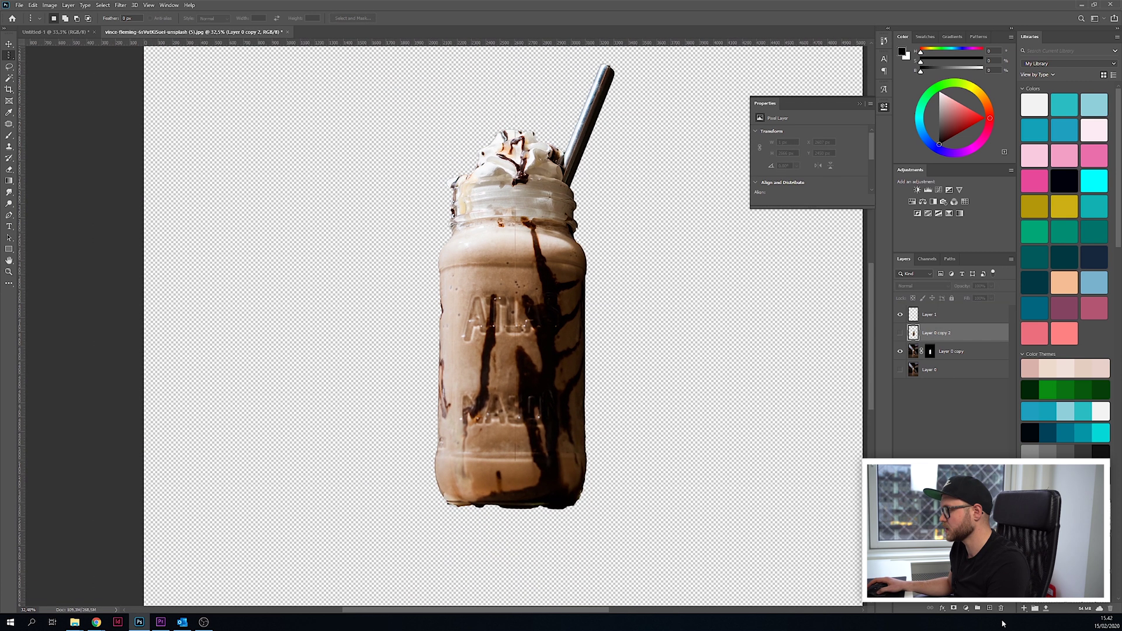
click(1000, 608)
click(520, 225)
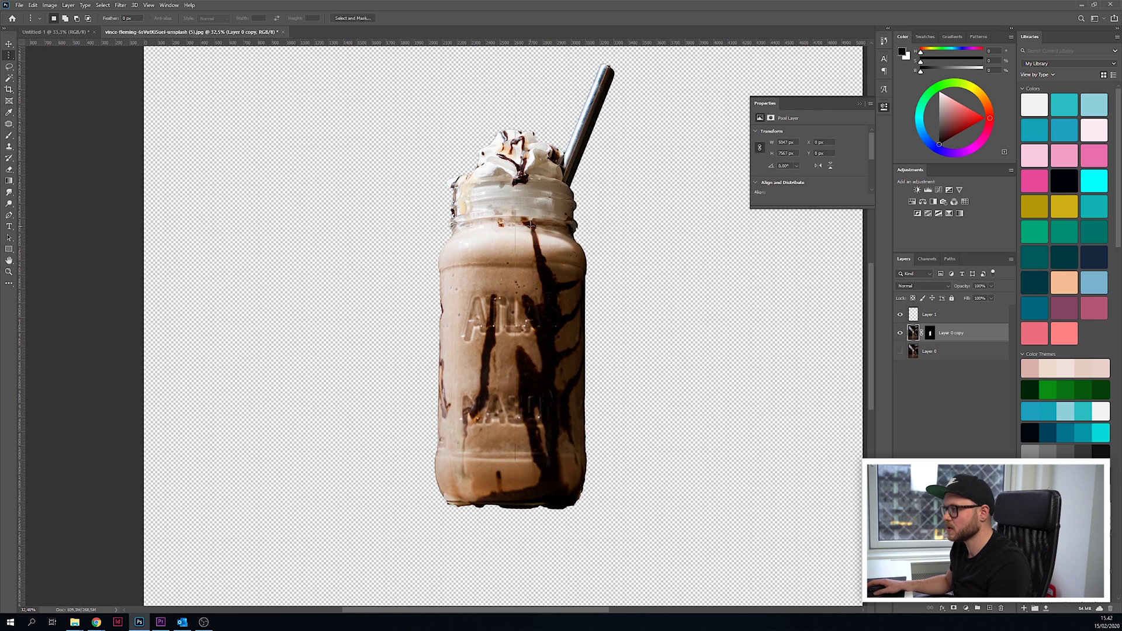
click(8, 45)
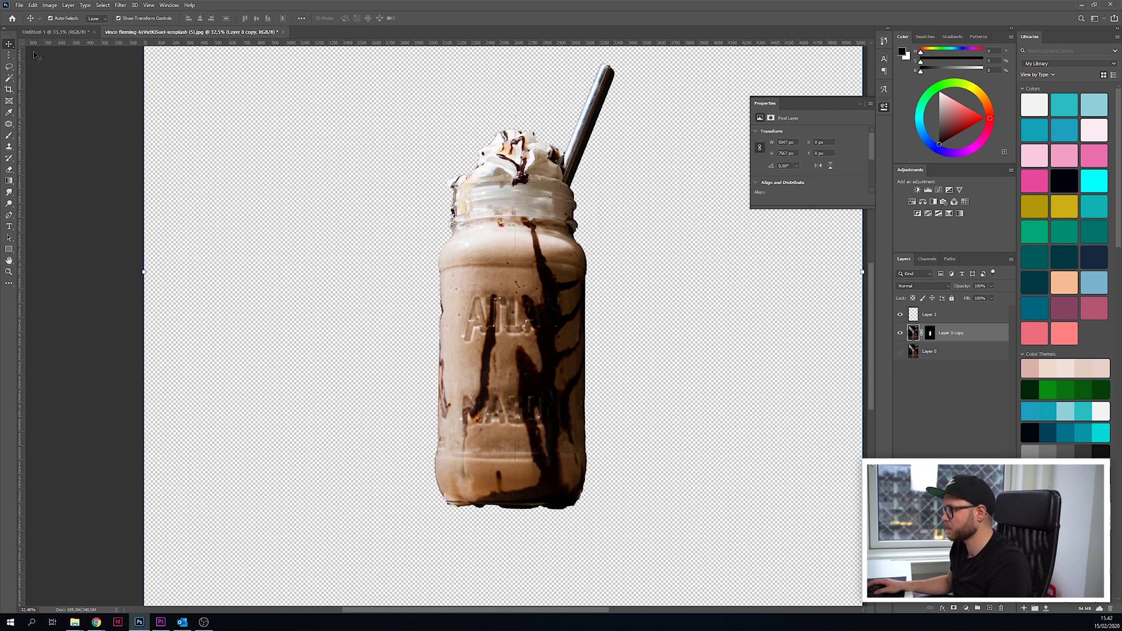
Stretch Layer 1's one-pixel column sideways into a wide streak band
click(935, 314)
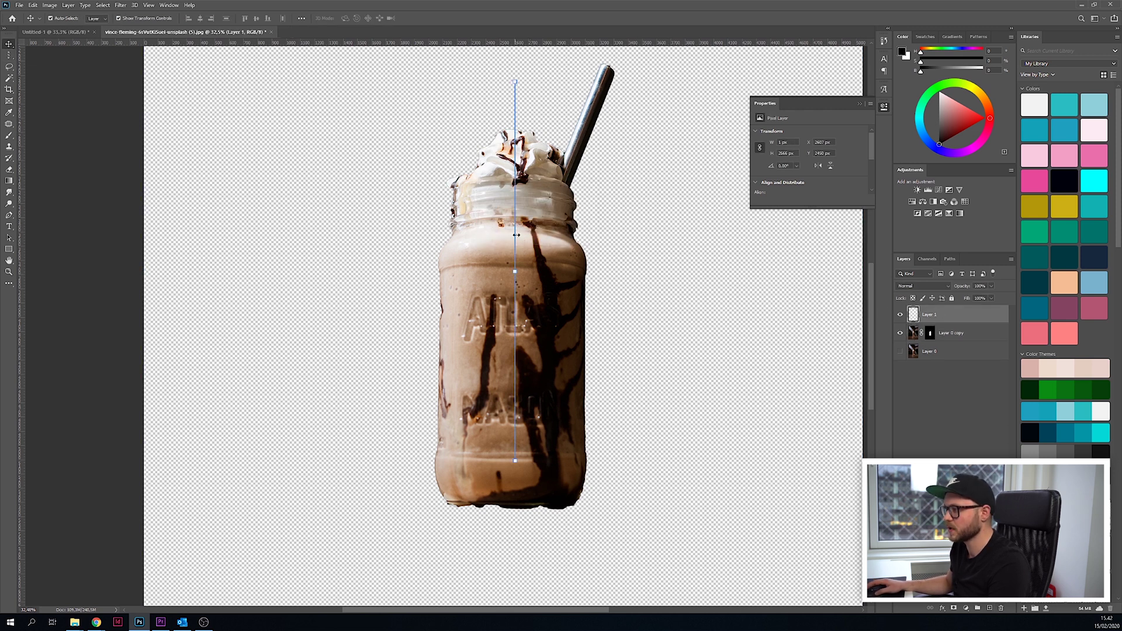
drag(516, 273, 803, 271)
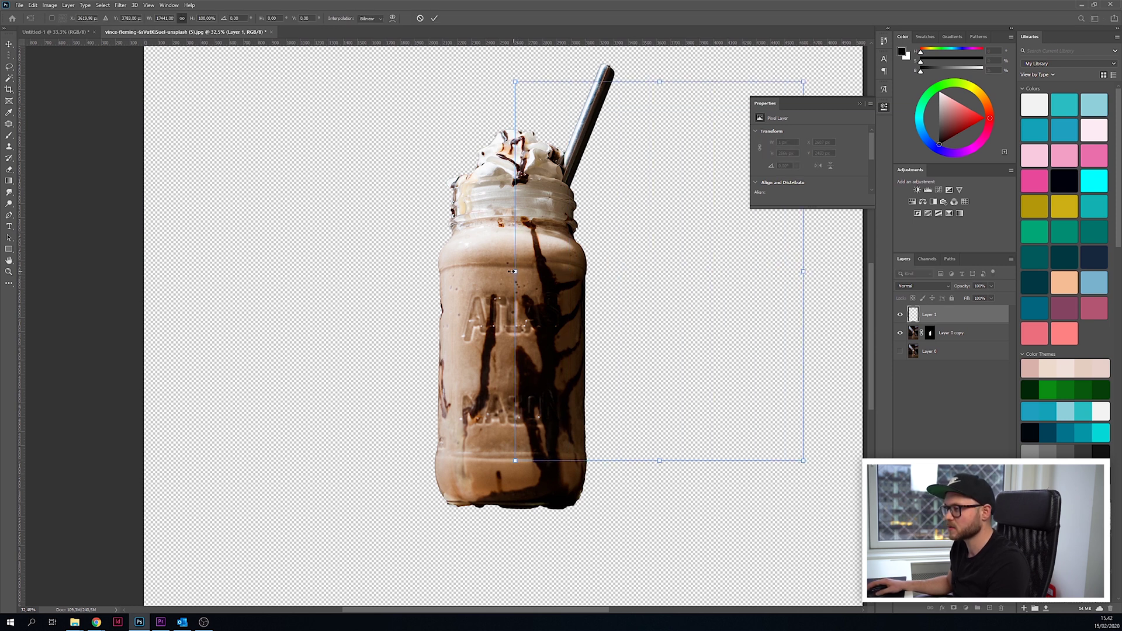
drag(511, 272, 206, 272)
key(Return)
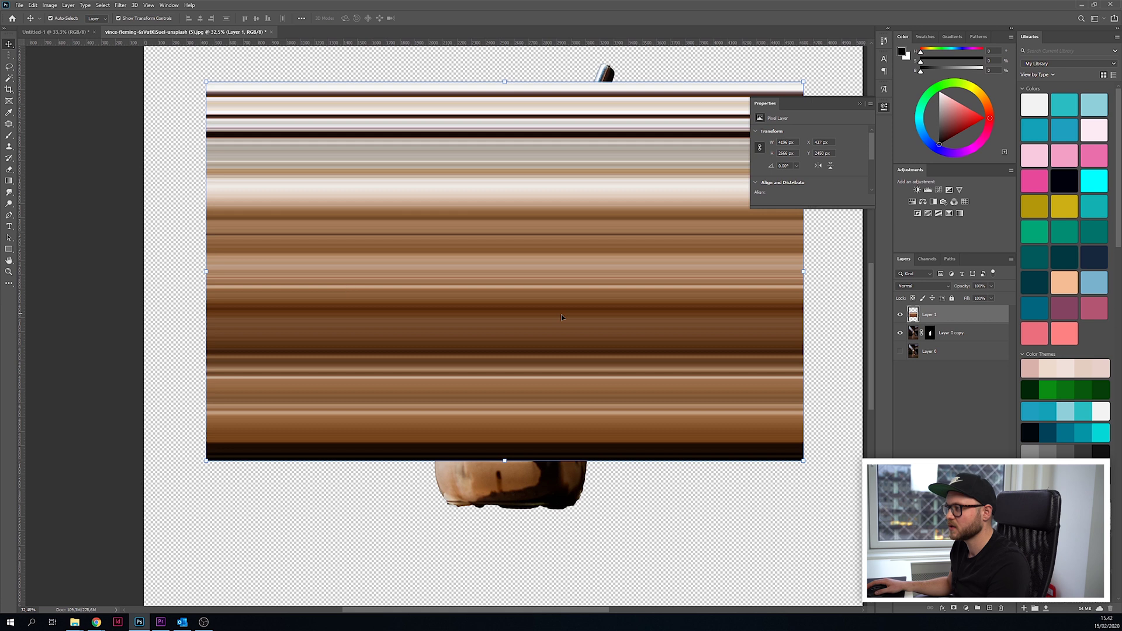
Reposition and widen the streak band behind the jar, deleting an accidental Layer 1 copy
mouse_move(561, 317)
mouse_down()
mouse_move(553, 443)
mouse_move(429, 356)
mouse_move(223, 341)
mouse_move(271, 358)
mouse_up()
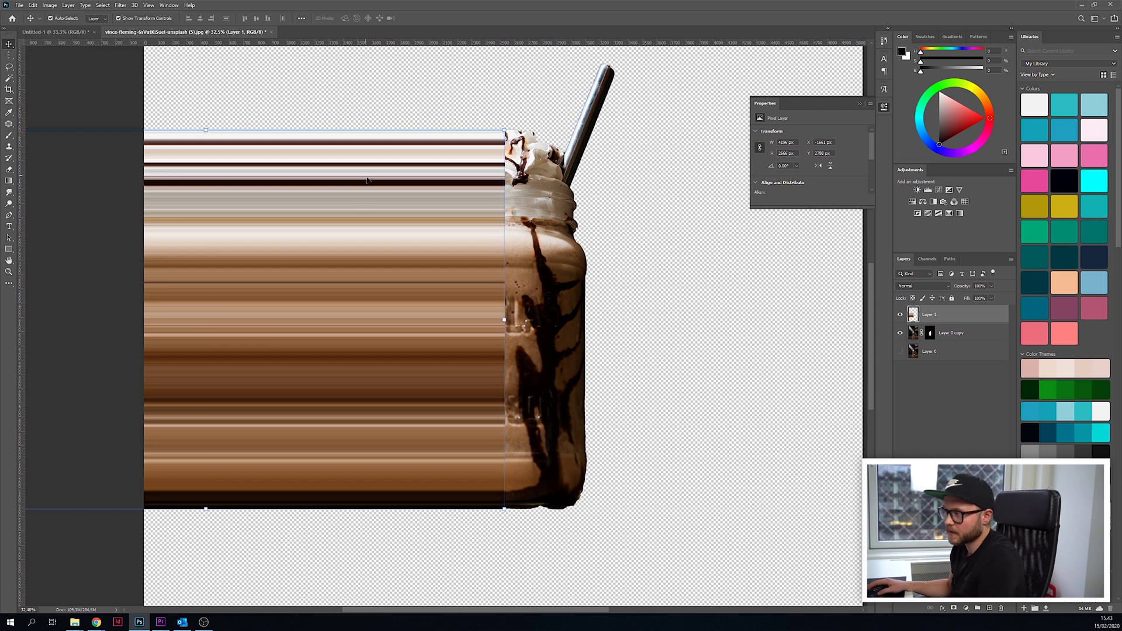
mouse_move(368, 180)
mouse_down()
mouse_move(364, 270)
mouse_move(521, 308)
mouse_move(632, 294)
mouse_move(643, 311)
mouse_move(632, 324)
mouse_move(611, 267)
mouse_move(621, 295)
mouse_up()
scroll(642, 310, down, 3)
key(Delete)
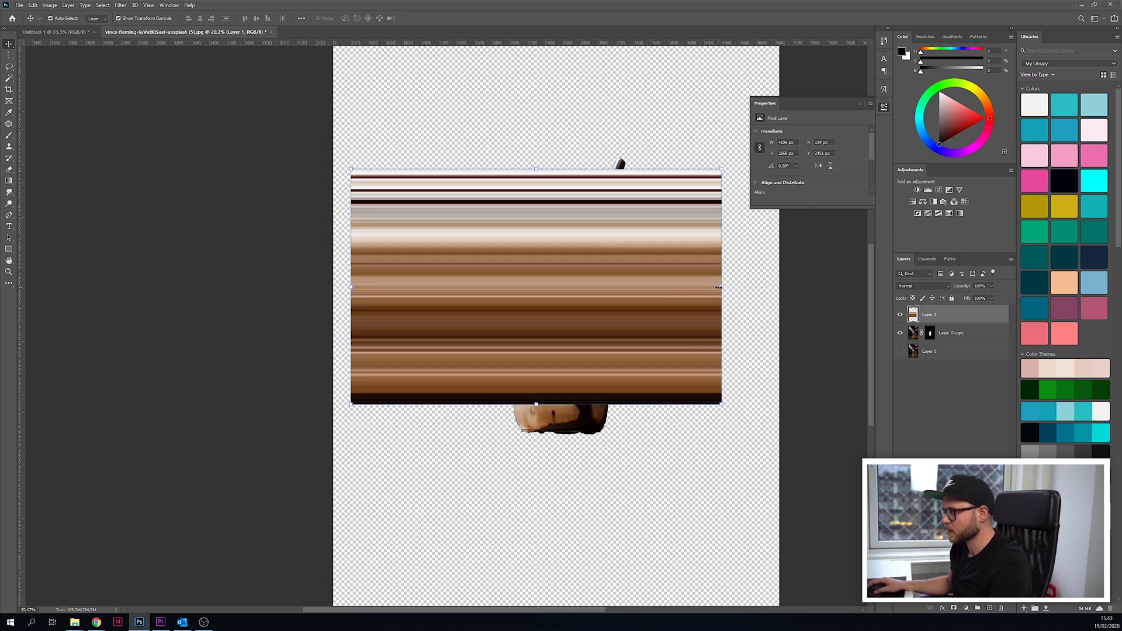
drag(719, 287, 771, 280)
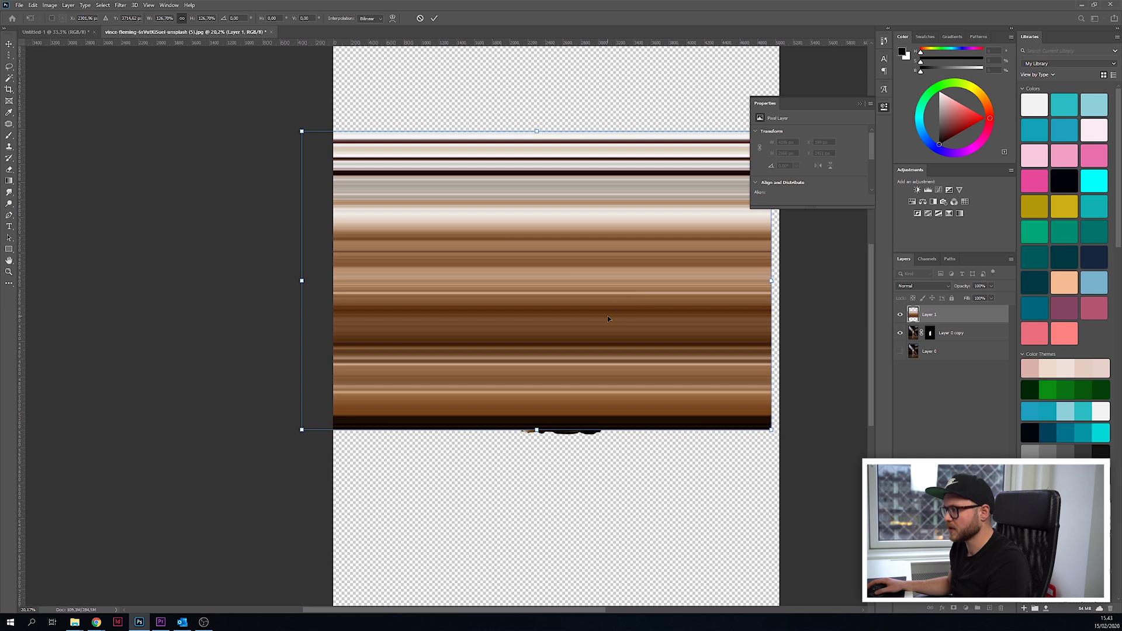
key(ctrl+z)
key(ctrl+z)
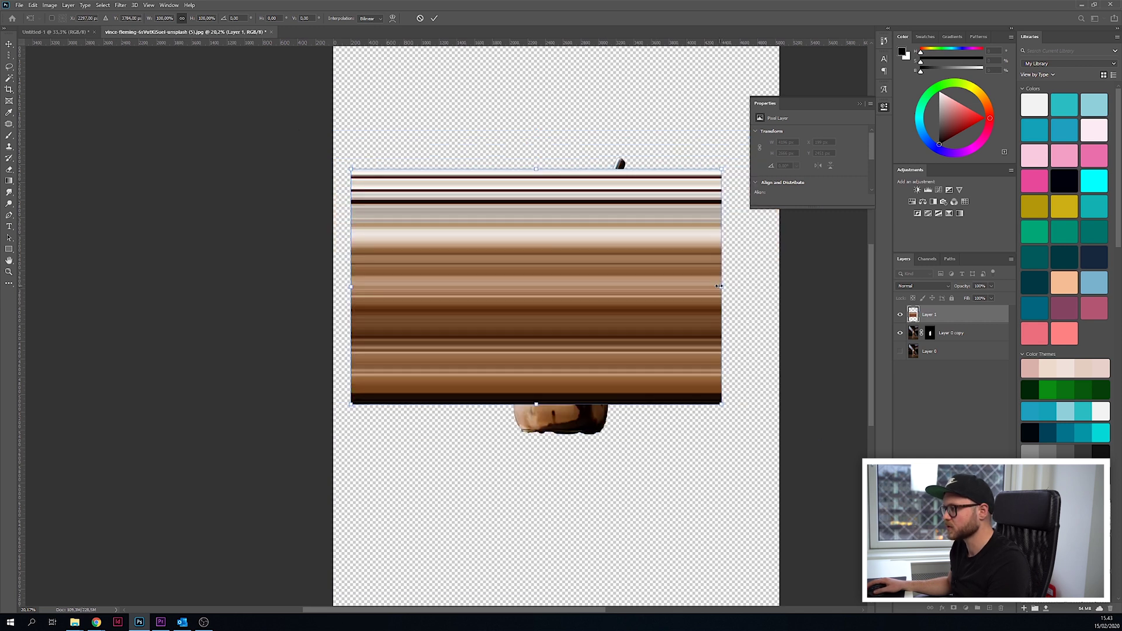
drag(719, 286, 825, 280)
drag(664, 329, 634, 357)
key(Return)
Show Layer 0 again and move the cut-out jar layer above the streak band
click(900, 351)
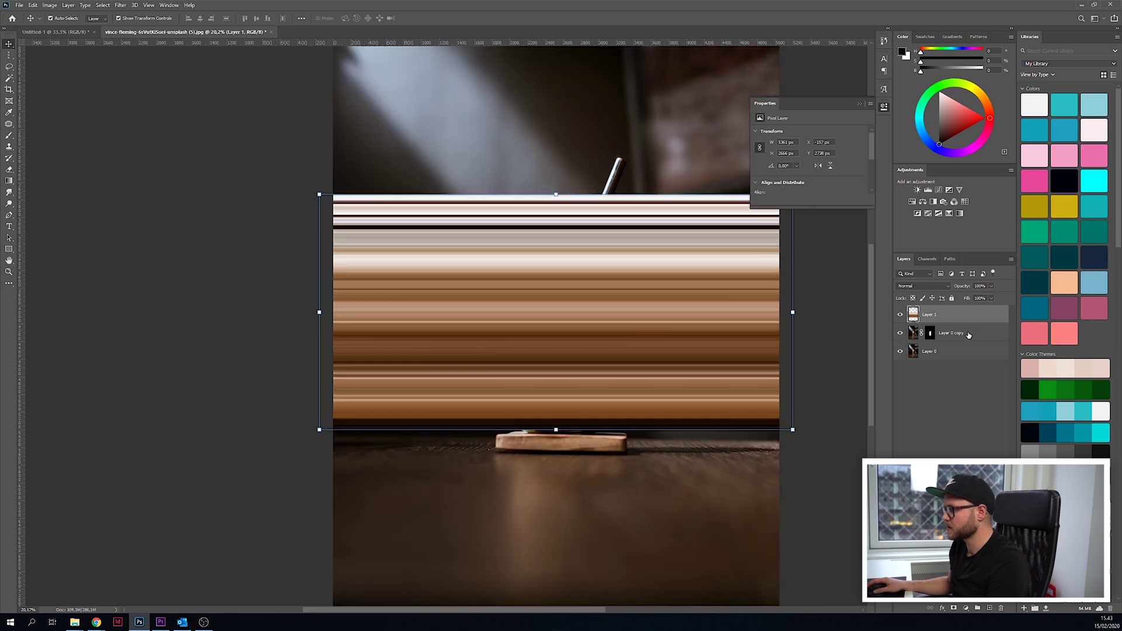
drag(968, 335, 912, 320)
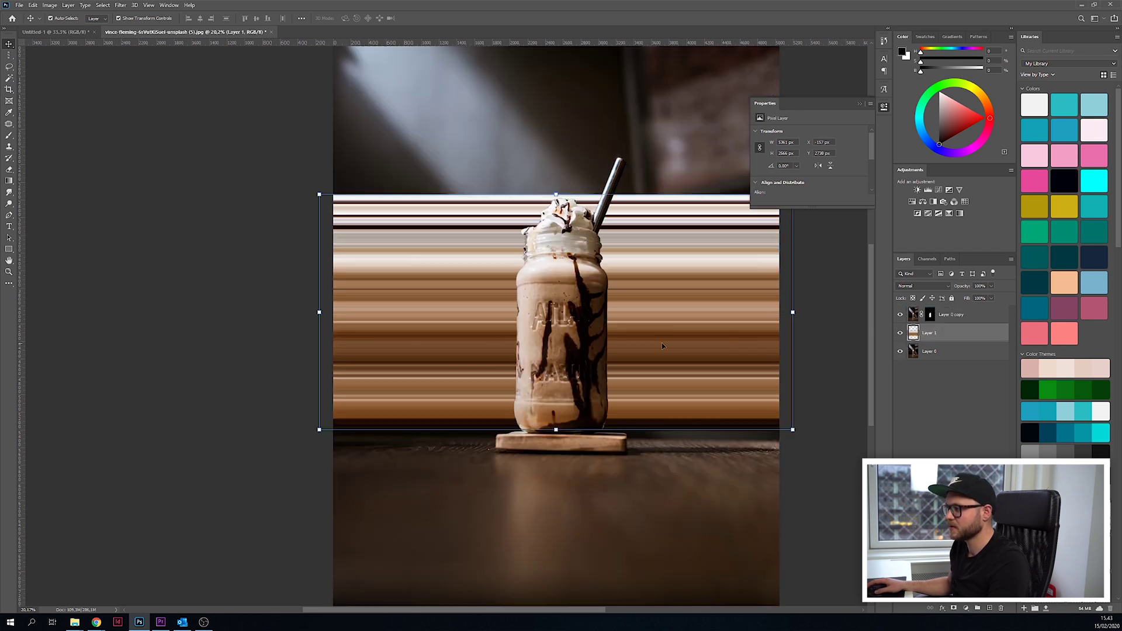
drag(662, 346, 683, 315)
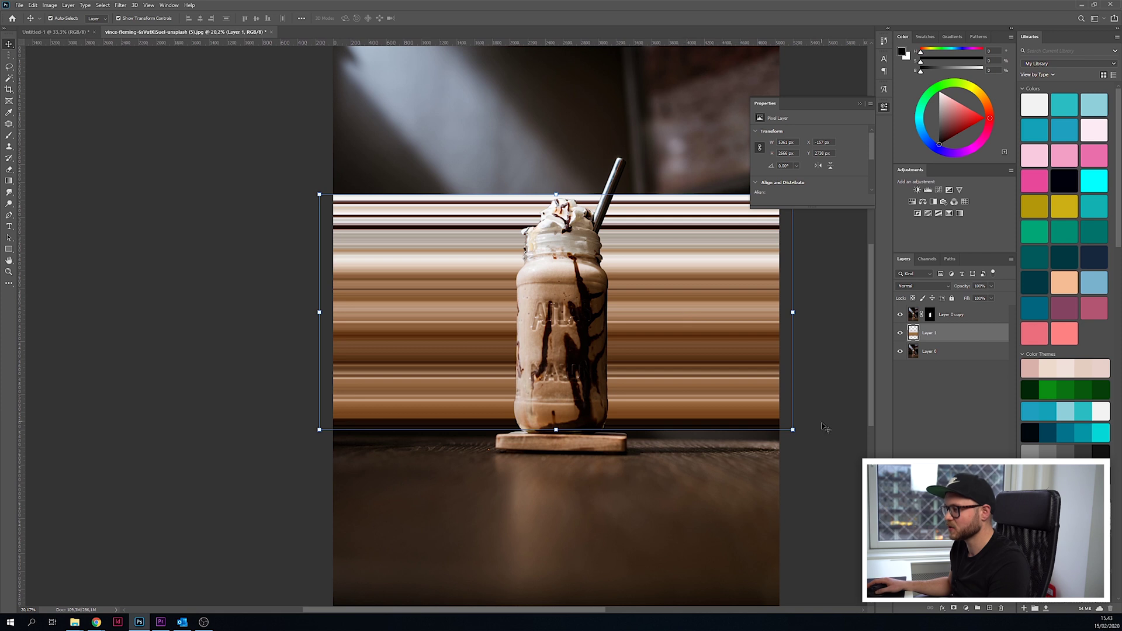
scroll(665, 341, down, 2)
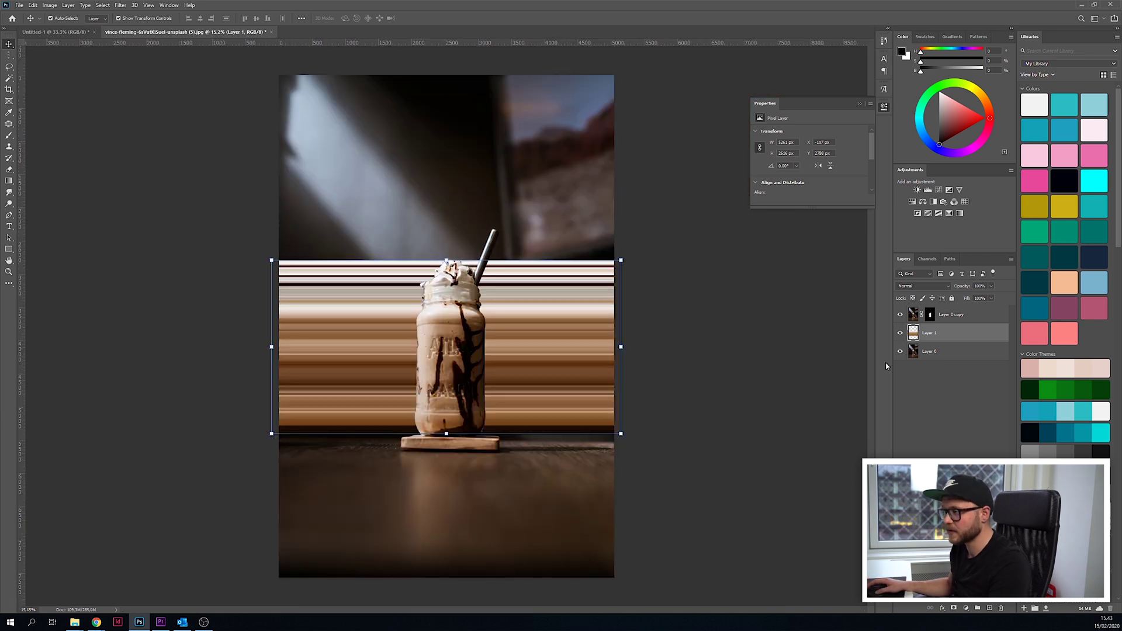
Warp Layer 1's band into a rising, arching swoosh, apply it, and move it down about 95 px
click(32, 5)
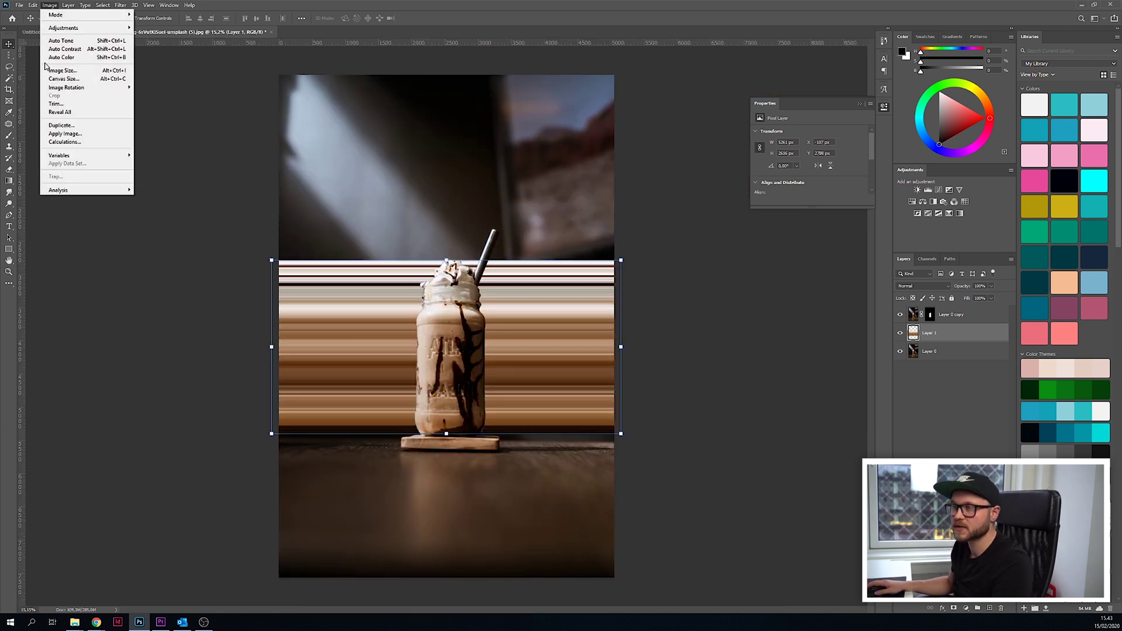
mouse_move(76, 205)
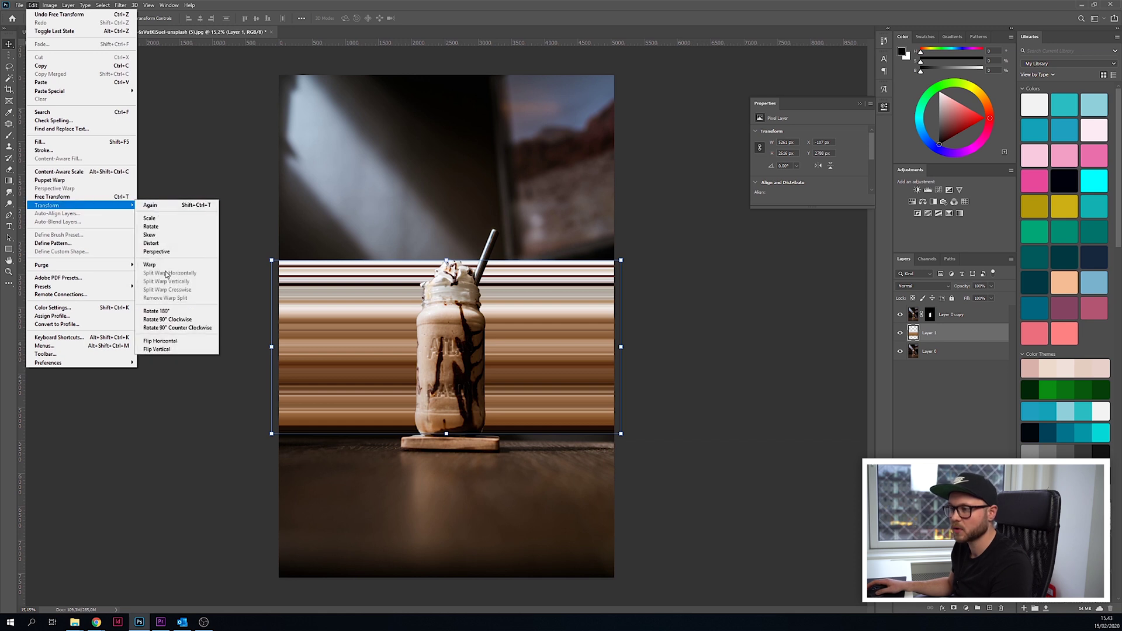
click(167, 267)
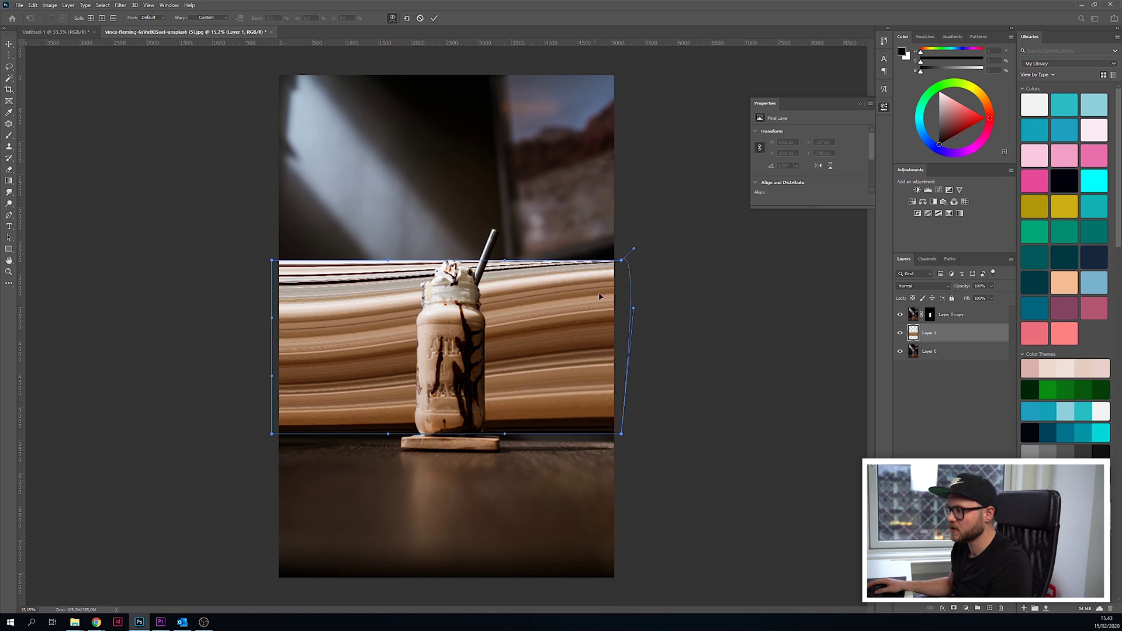
drag(599, 296, 580, 249)
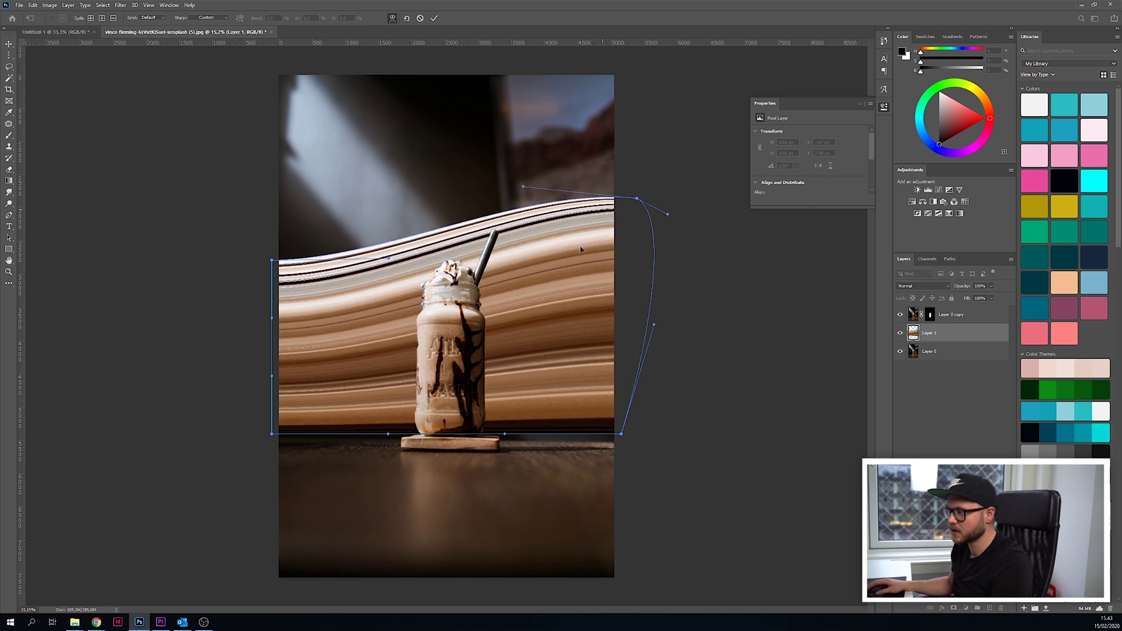
drag(316, 406, 702, 290)
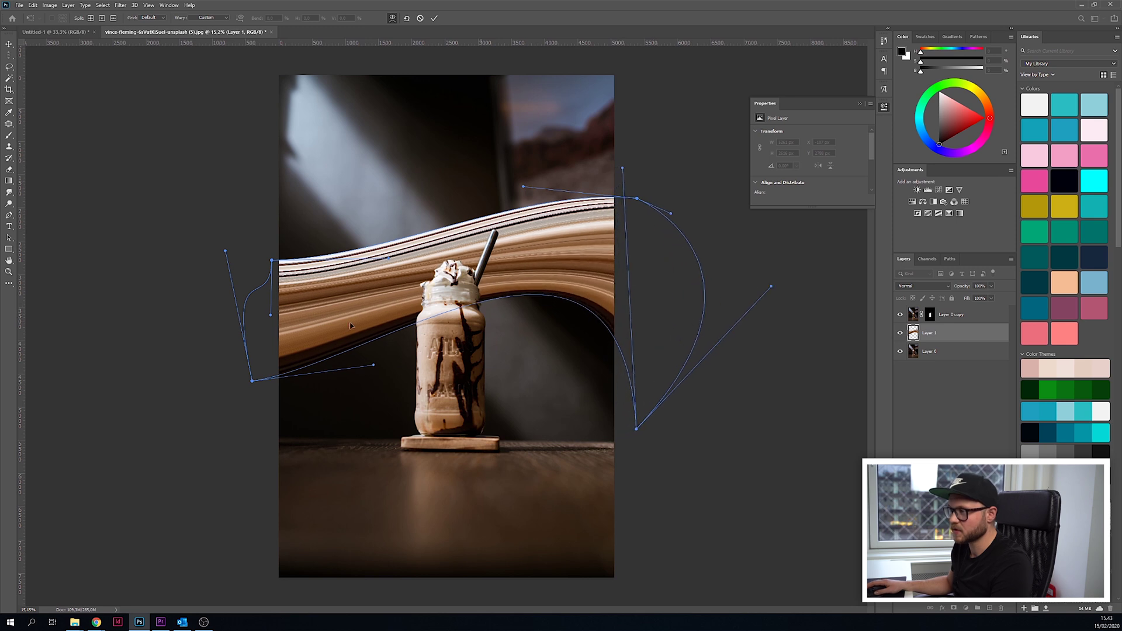
drag(299, 272, 235, 274)
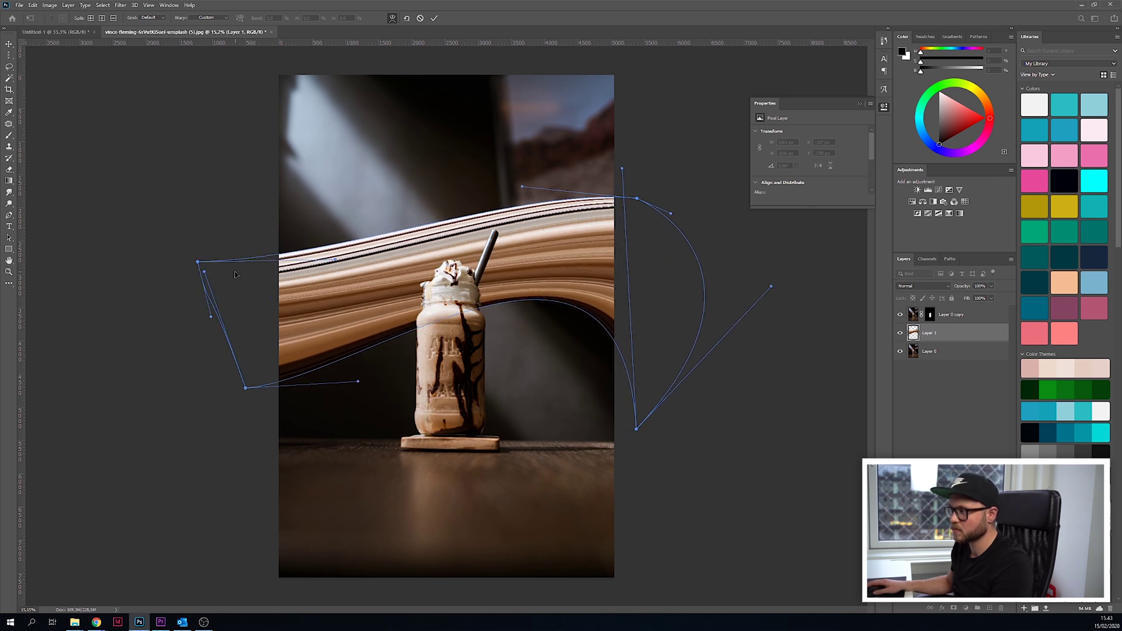
drag(447, 226, 441, 242)
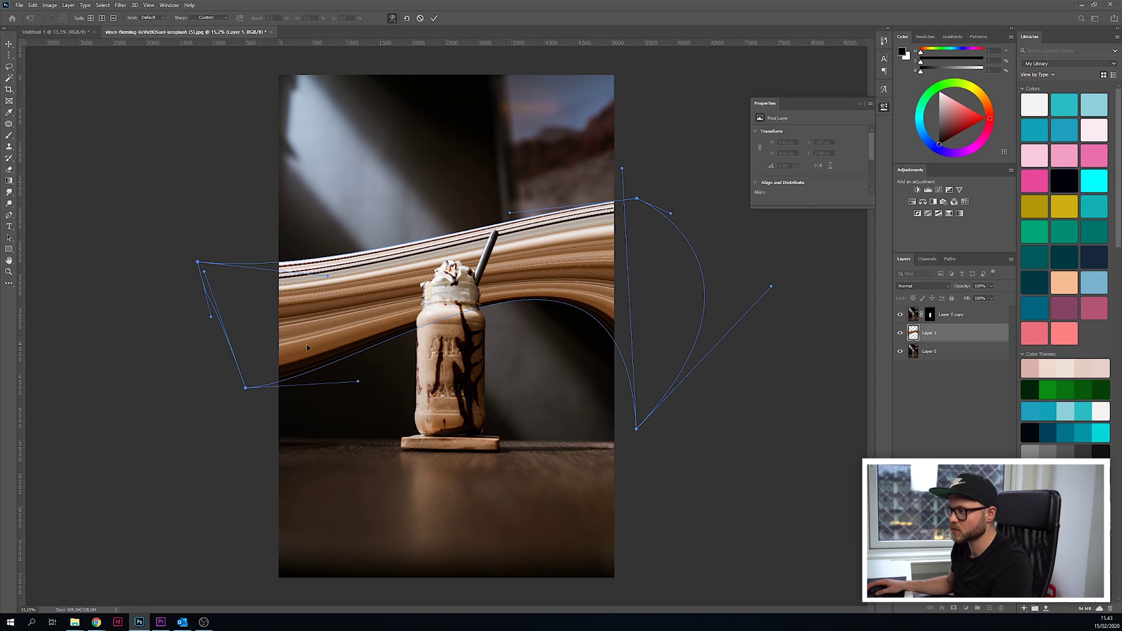
drag(306, 348, 273, 368)
key(ctrl+h)
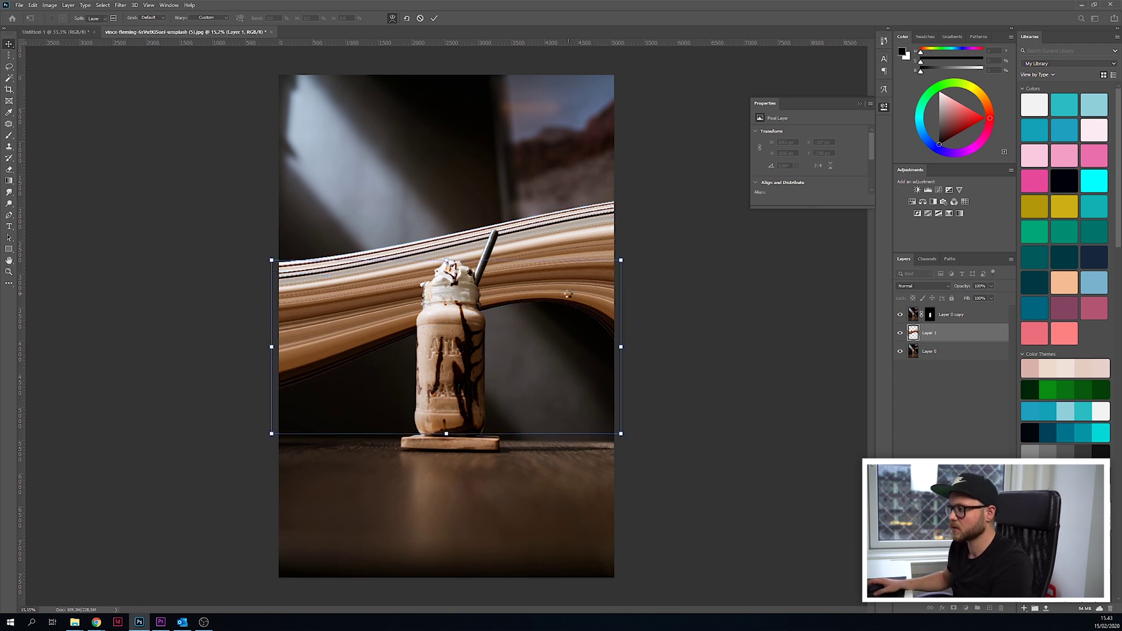
key(Return)
drag(567, 294, 546, 318)
Add a 21 px Outer Glow to the Layer 0 copy jar layer
click(832, 409)
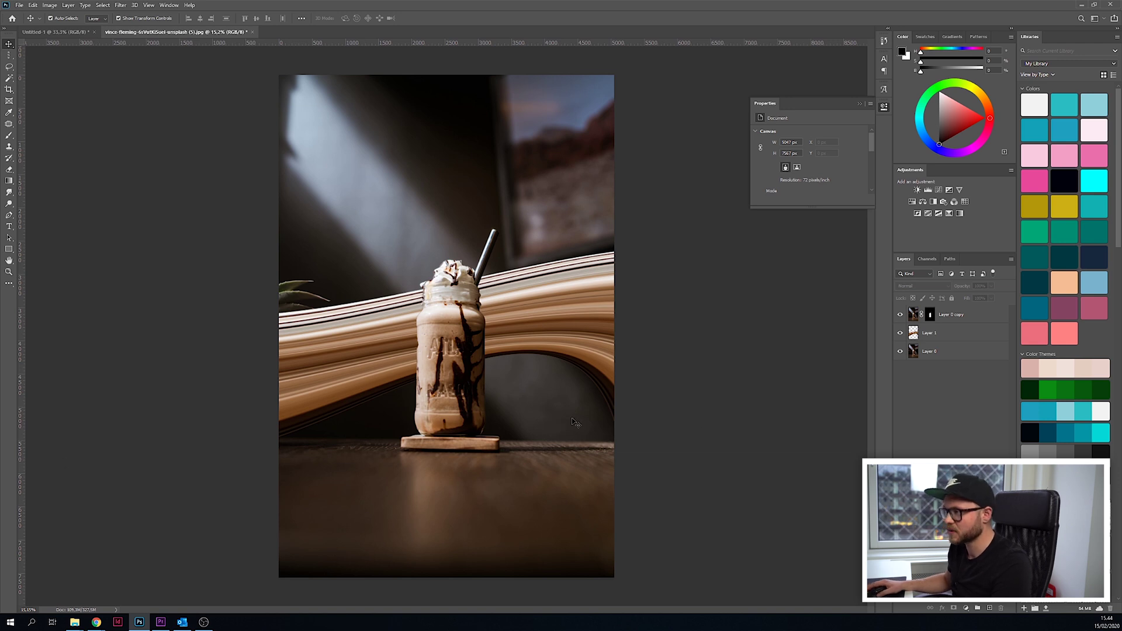
scroll(421, 360, up, 3)
scroll(420, 360, up, 2)
scroll(418, 359, down, 4)
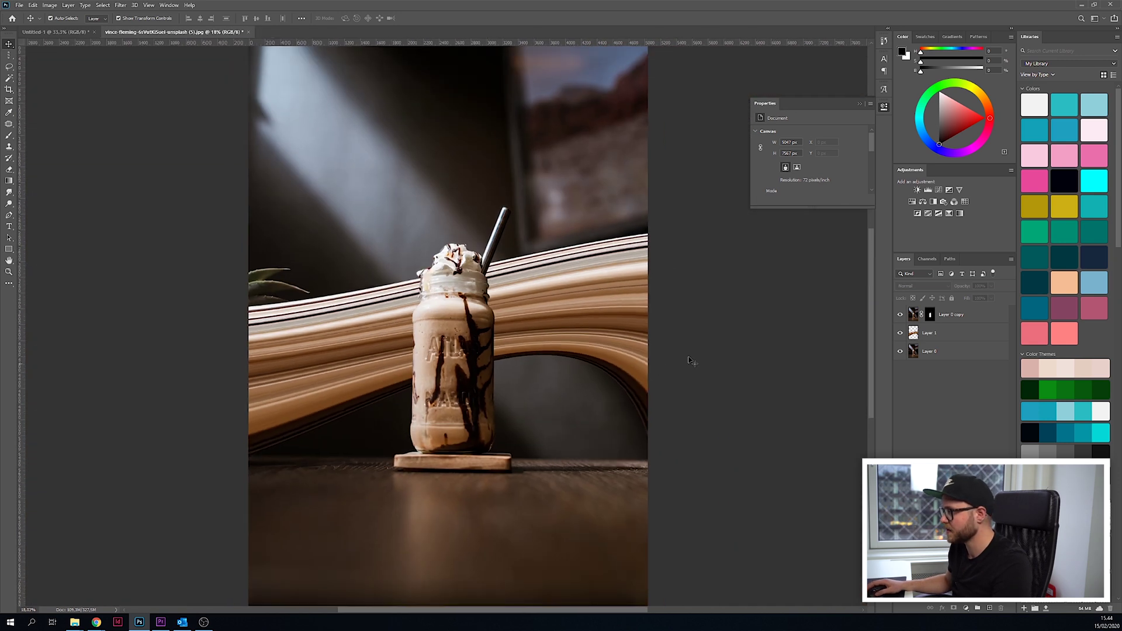
click(953, 321)
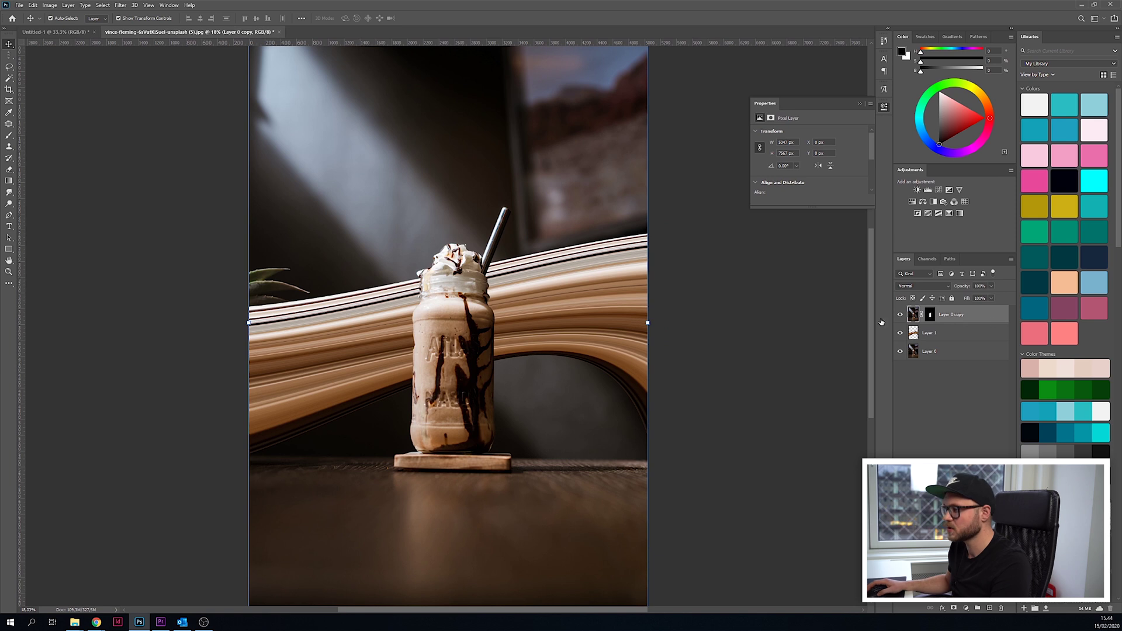
double_click(987, 316)
click(745, 280)
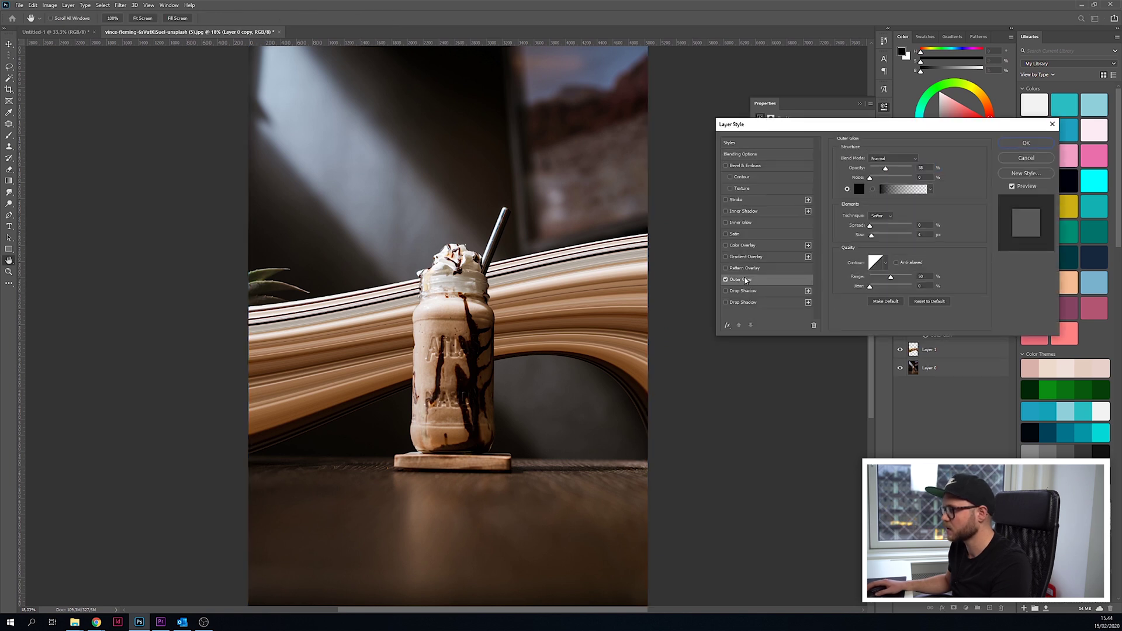
drag(874, 238, 877, 239)
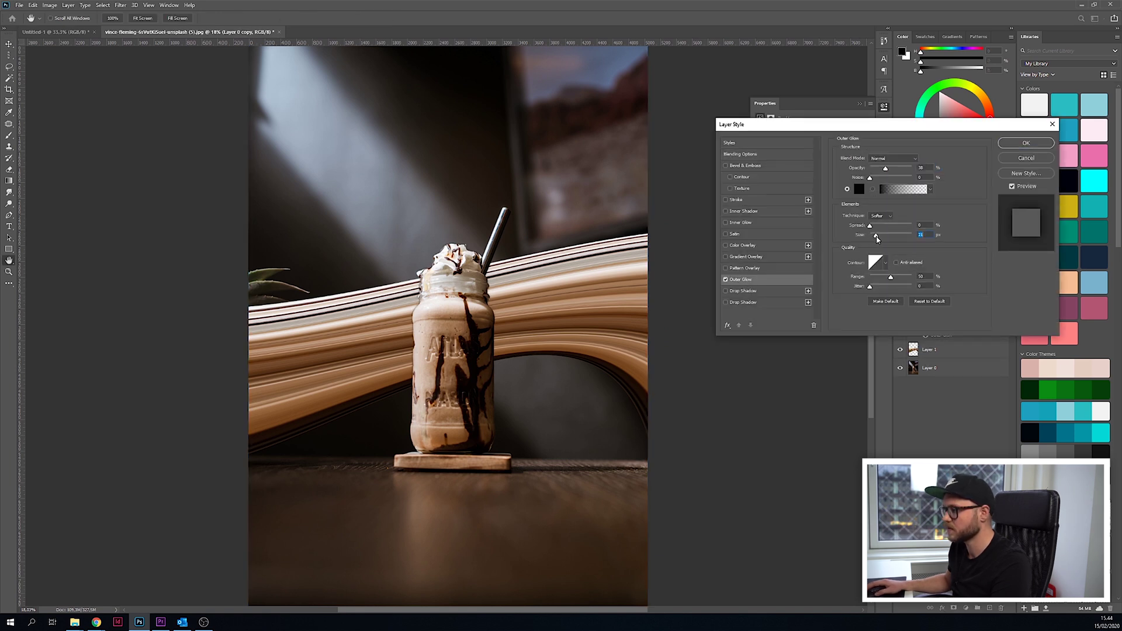
click(1023, 143)
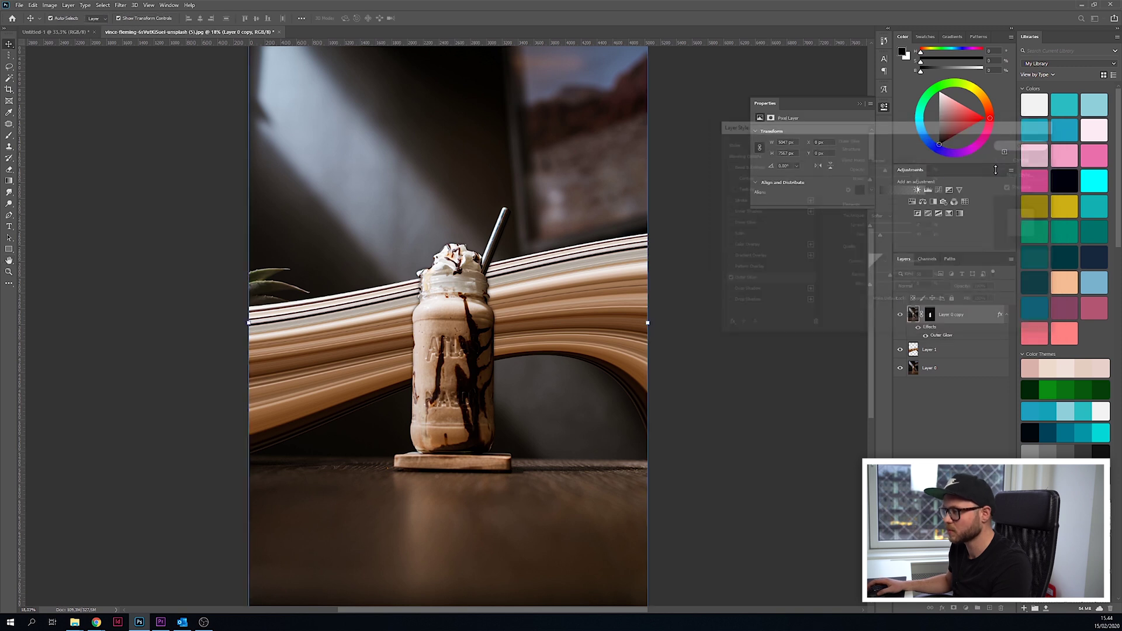
Select the swoosh band Layer 1 and open its Layer Style settings
click(984, 328)
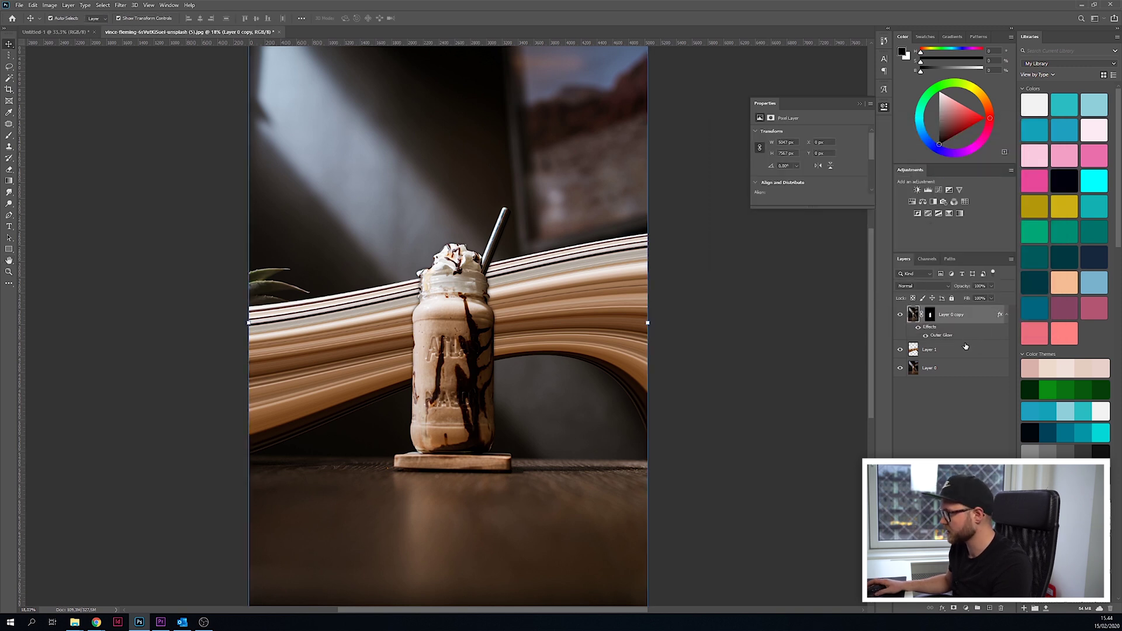
click(965, 347)
click(970, 324)
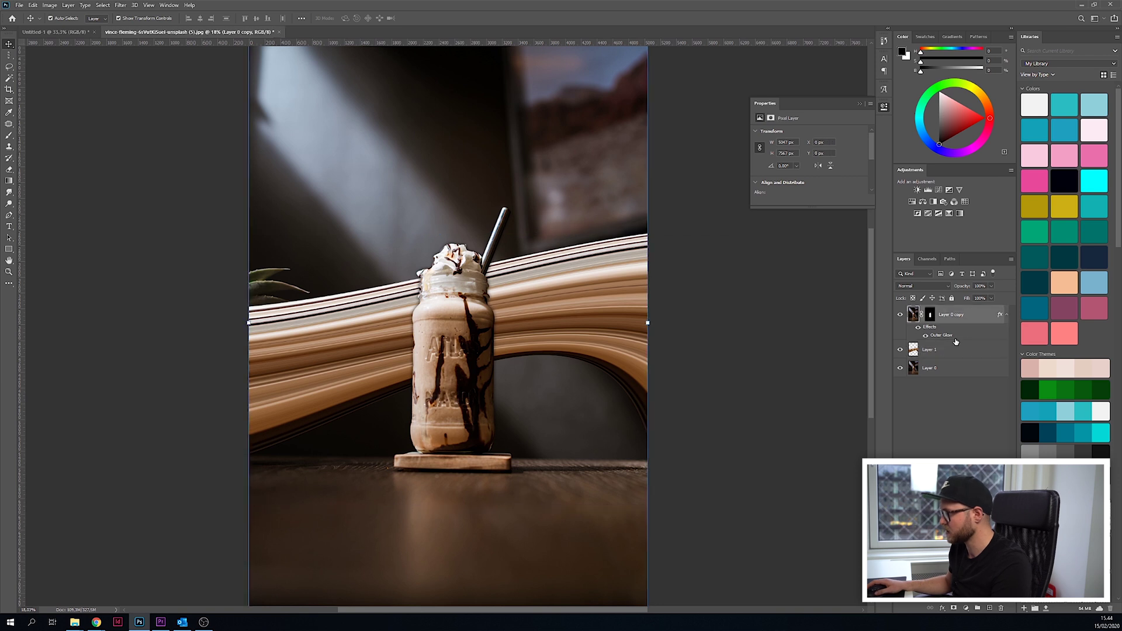
click(637, 363)
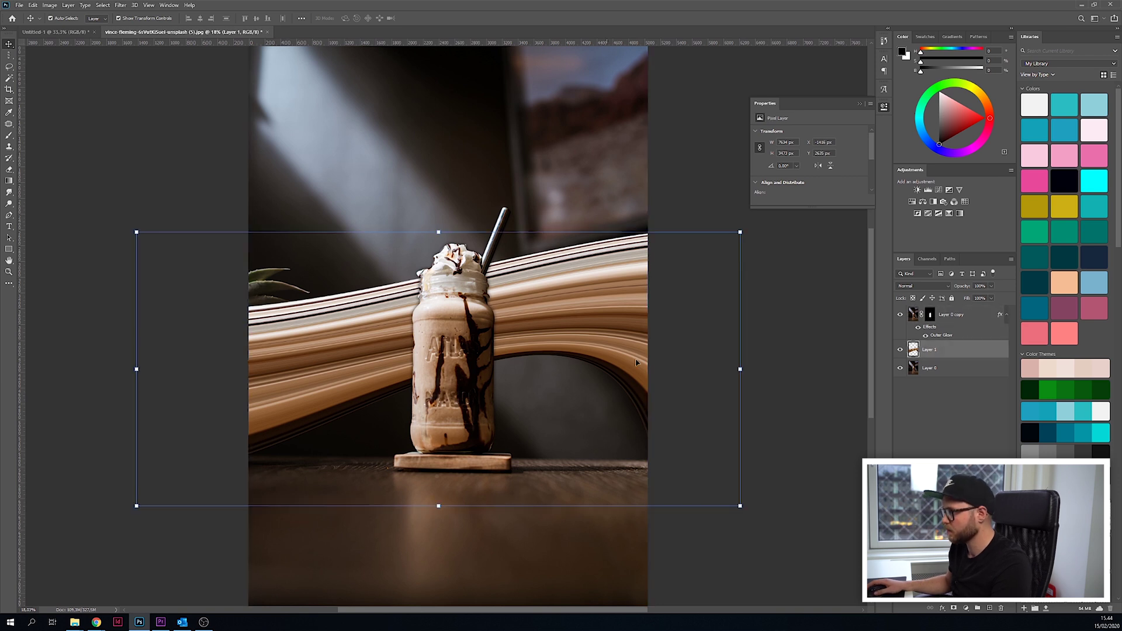
double_click(969, 348)
Add an outer glow to the swoosh band in a light blue sampled from the photo
click(798, 281)
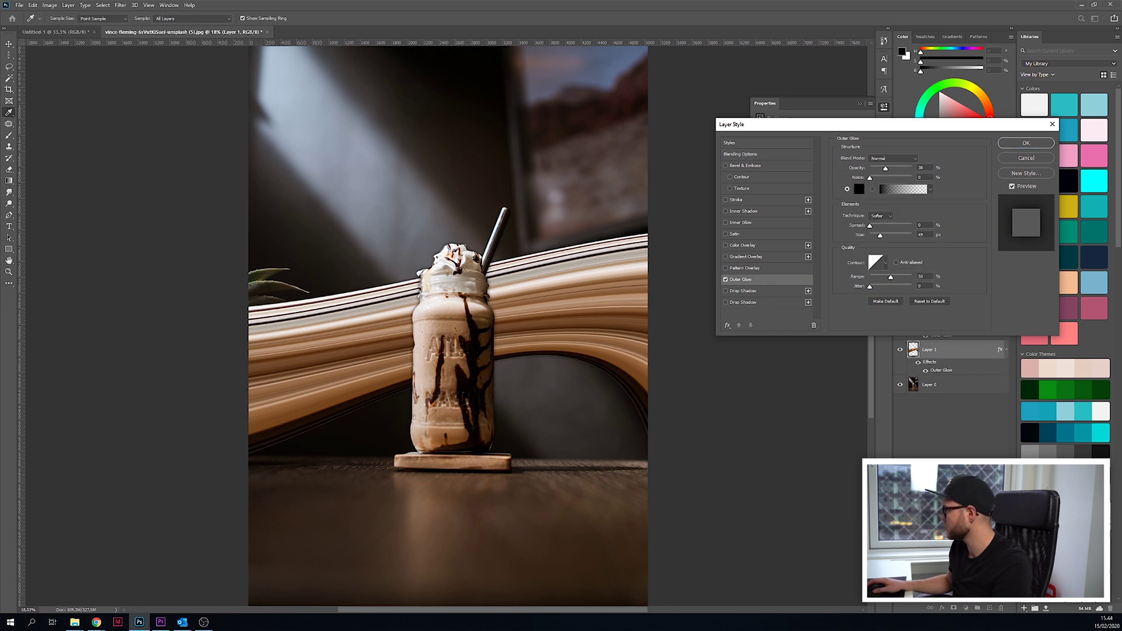
click(386, 256)
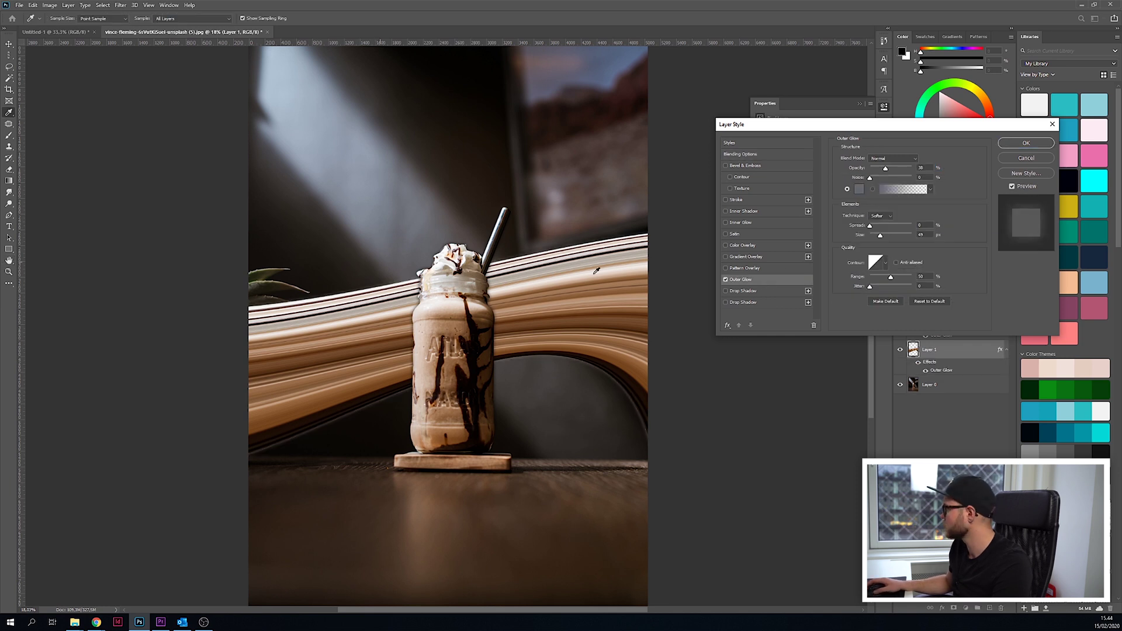
click(285, 77)
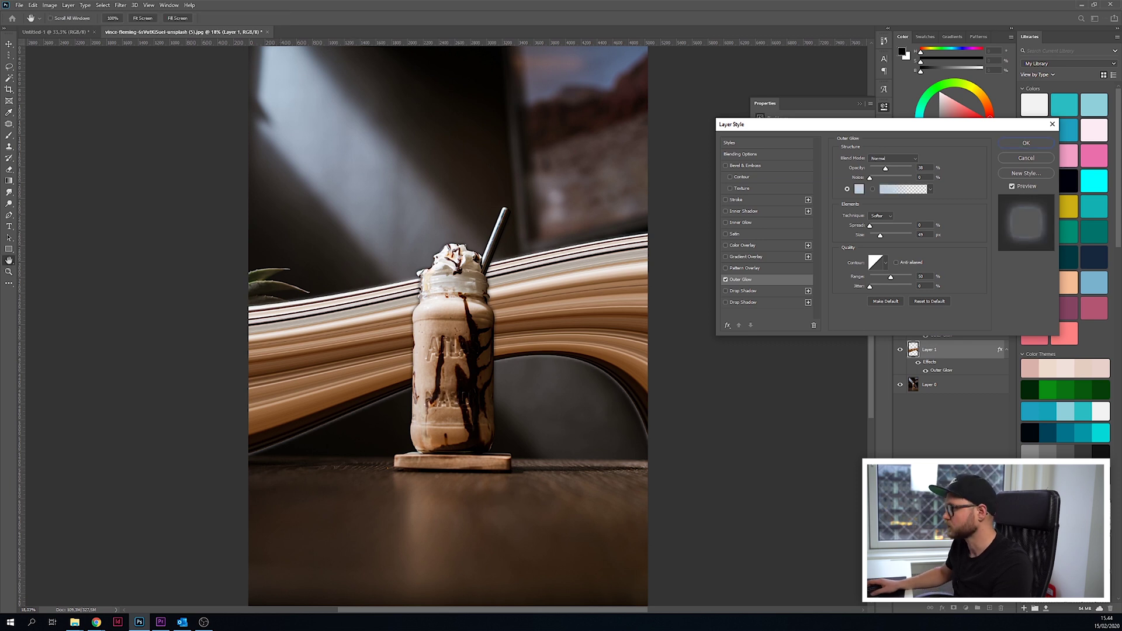
click(1025, 144)
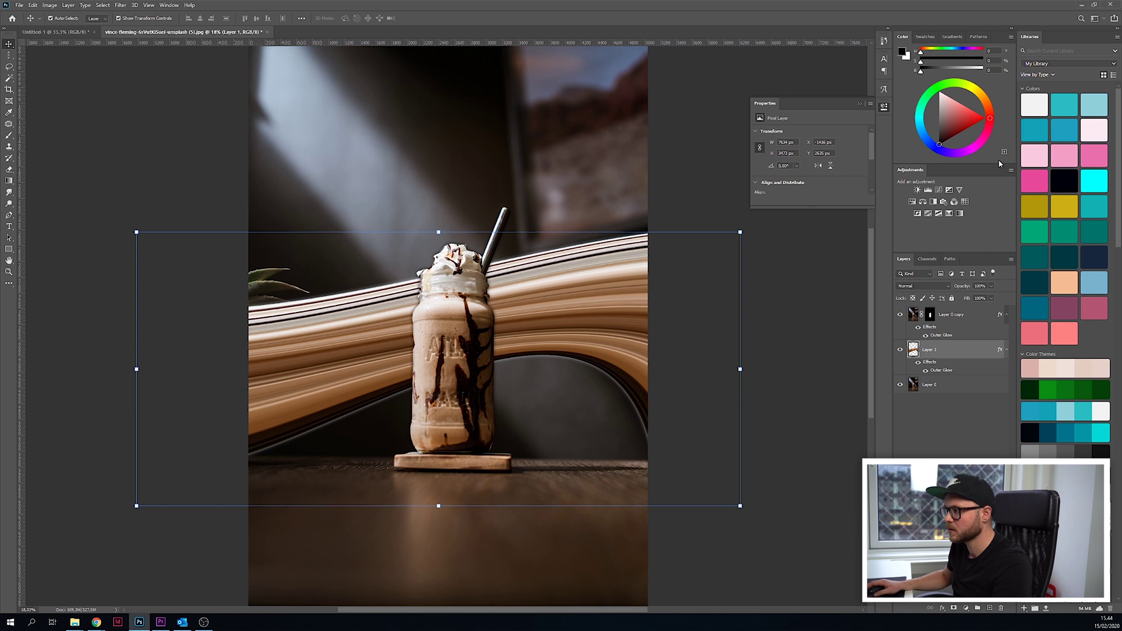
Rework the band's outer glow to 13% opacity and a wider 150 px size
double_click(968, 374)
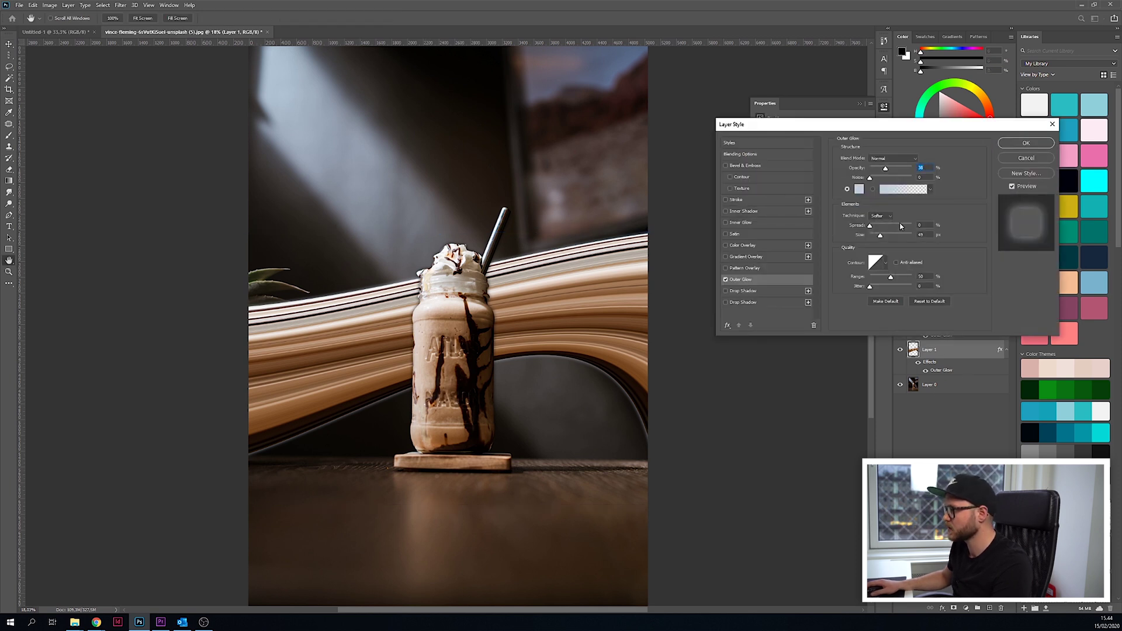
drag(880, 237, 883, 236)
drag(887, 167, 876, 168)
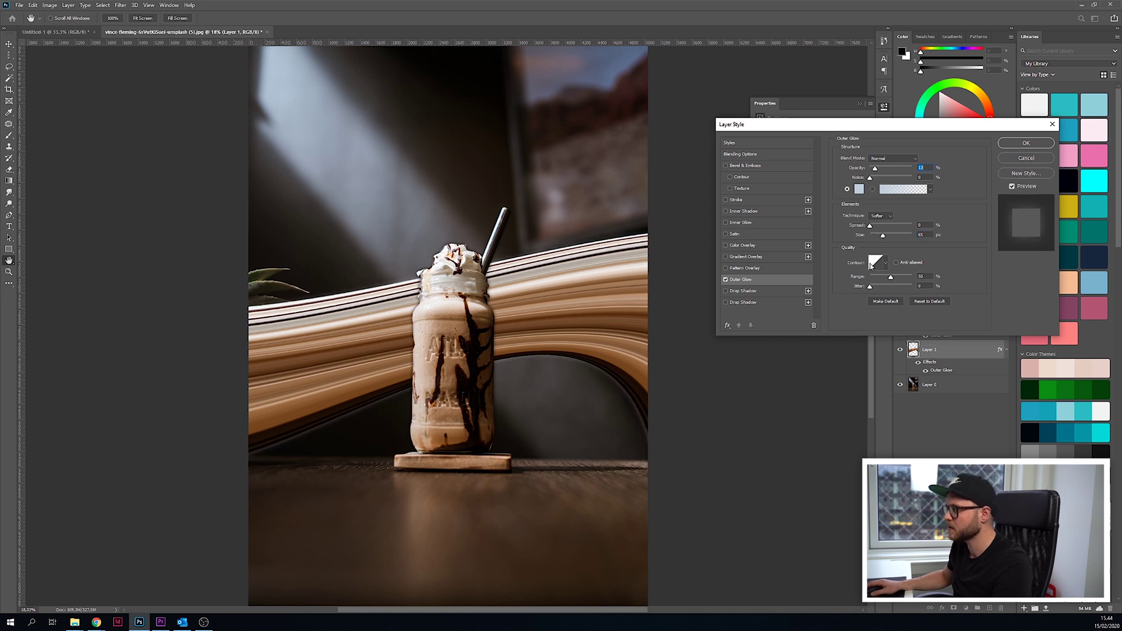
drag(889, 238, 899, 236)
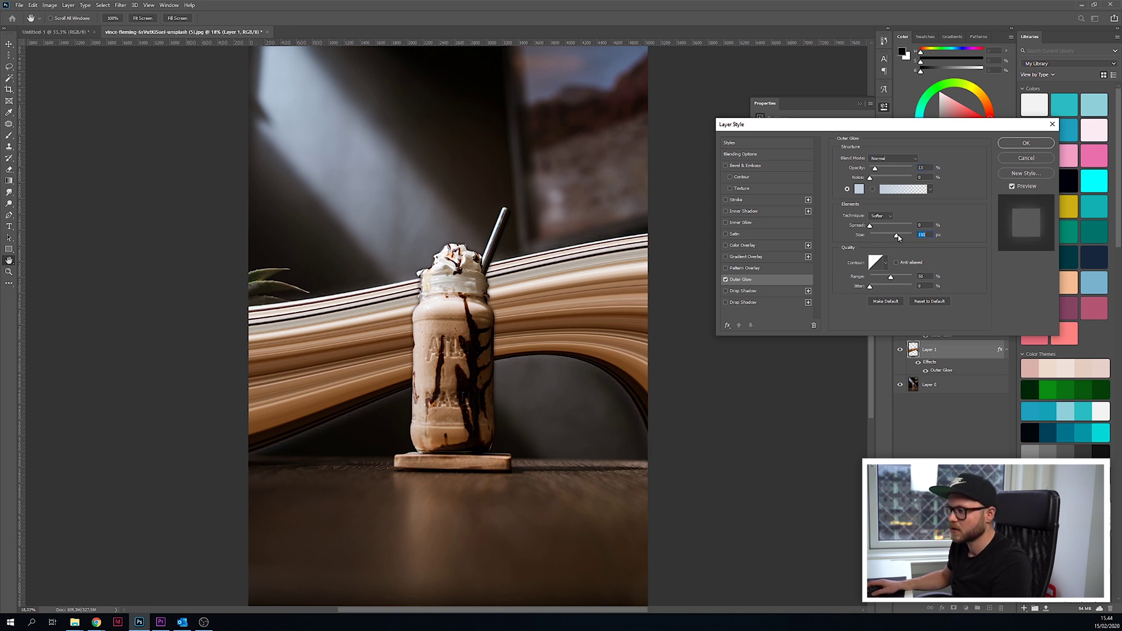
click(1025, 143)
Reposition the swoosh band behind the jar with Free Transform and a drag, then reselect Layer 1
key(ctrl+t)
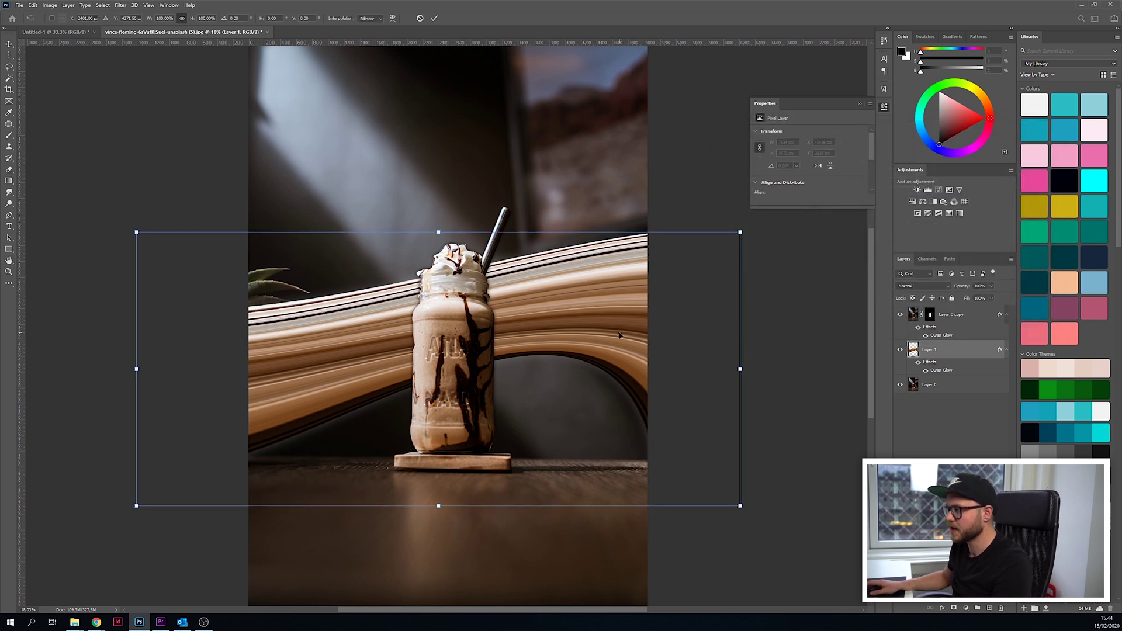
mouse_move(759, 370)
mouse_down()
mouse_move(750, 339)
mouse_move(759, 370)
mouse_up()
key(Return)
mouse_move(565, 338)
mouse_down()
mouse_move(589, 323)
mouse_move(581, 288)
mouse_move(583, 315)
mouse_up()
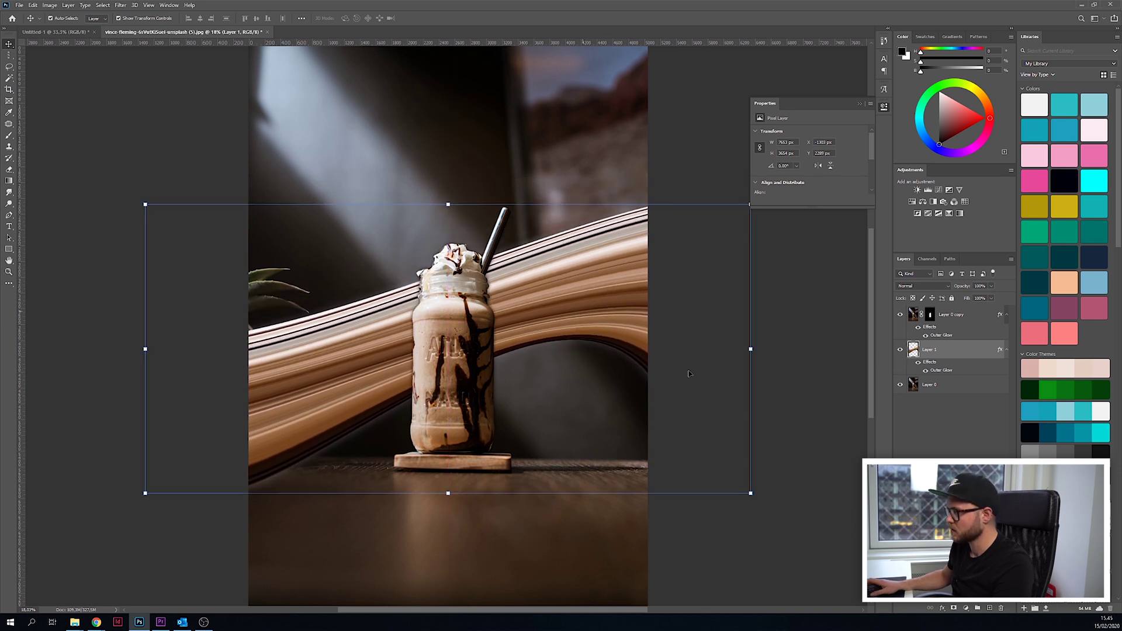
click(689, 370)
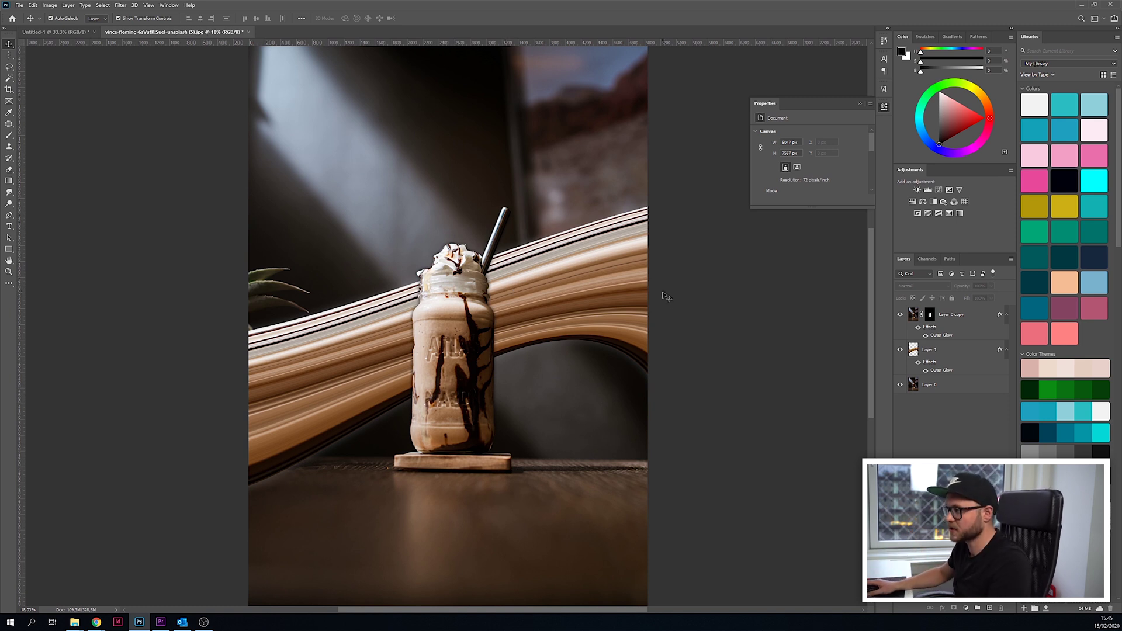
click(655, 332)
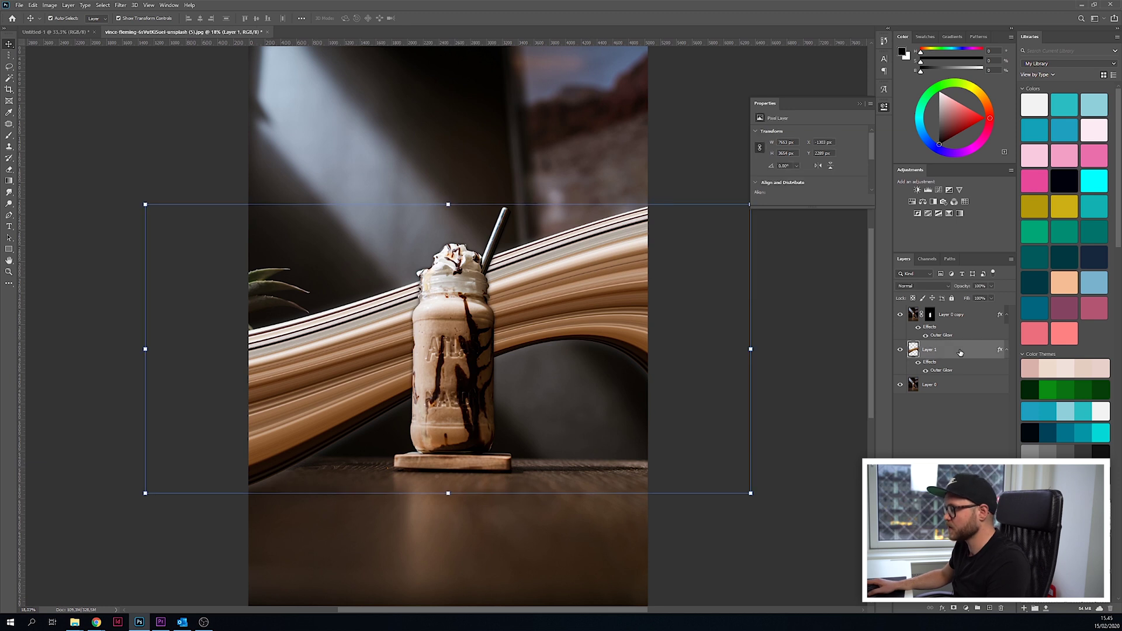
Load the swoosh band's pixels as a selection and switch to a brush with 41% hardness
ctrl+click(913, 349)
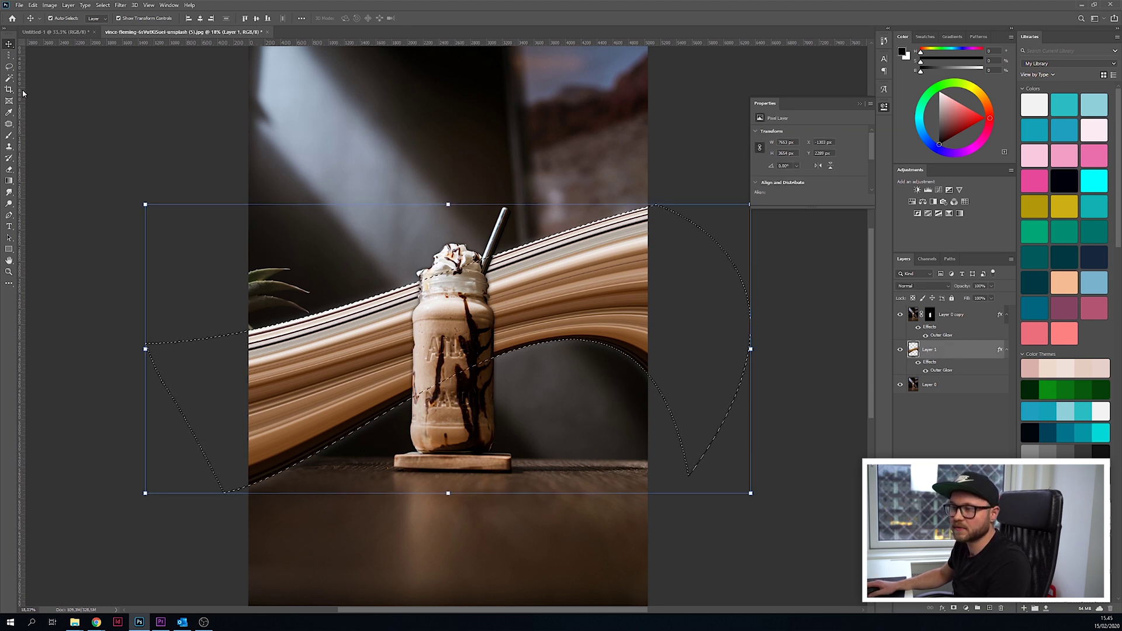
click(9, 135)
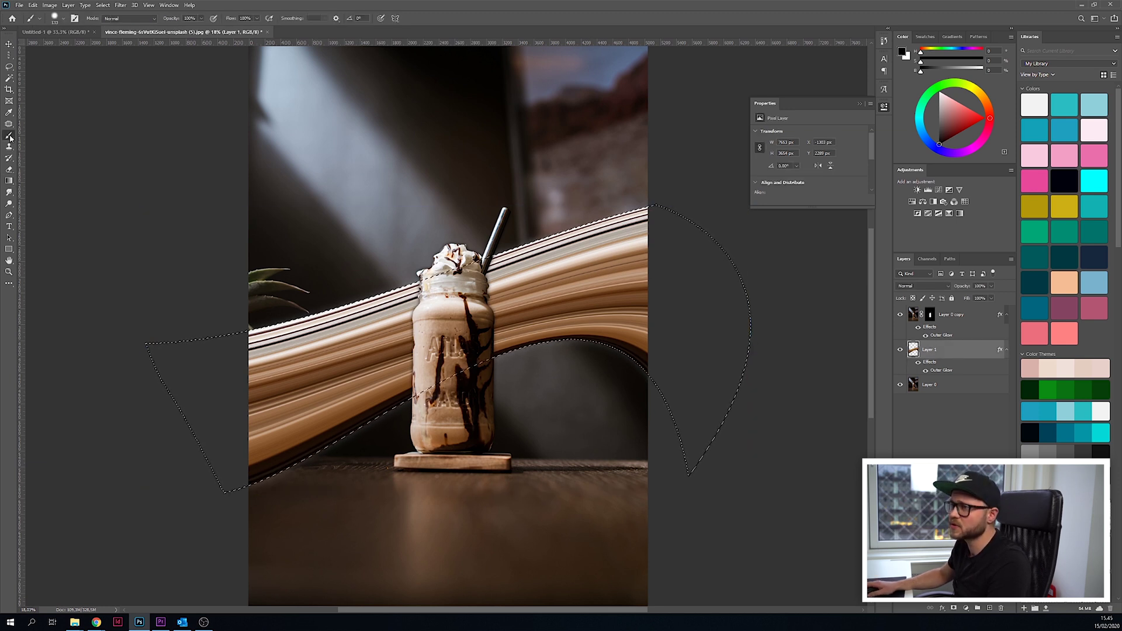
click(65, 18)
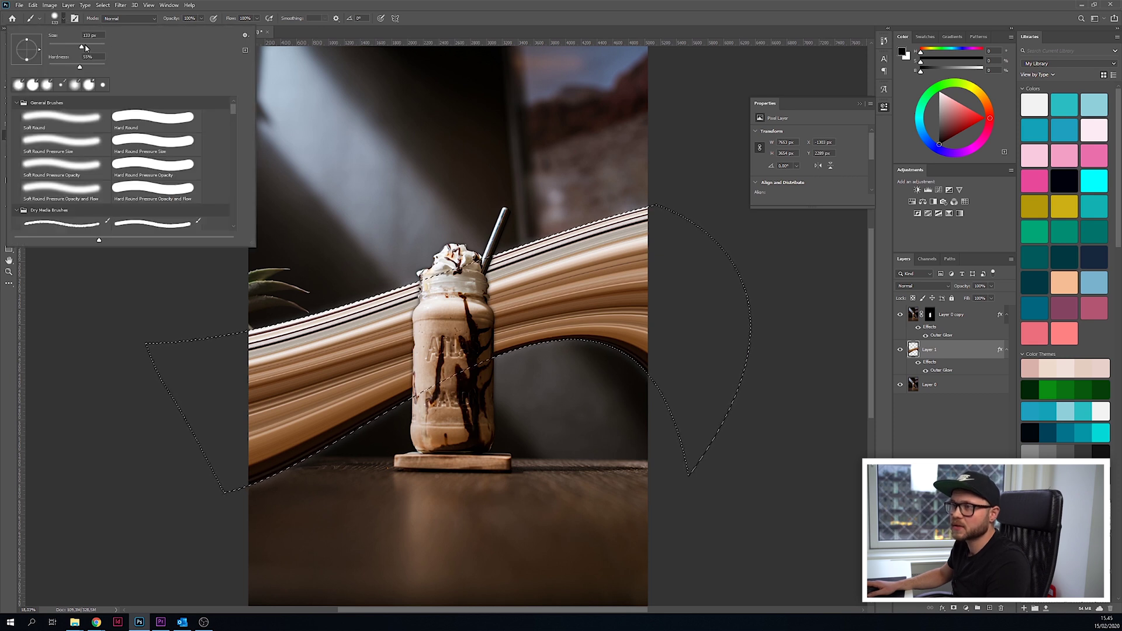
click(83, 47)
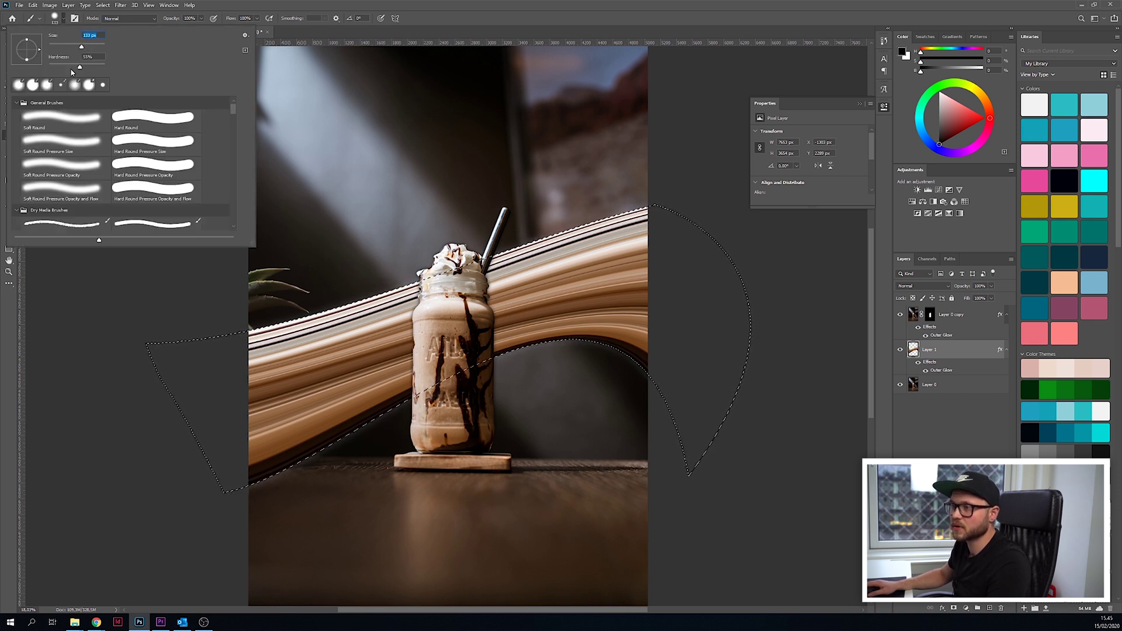
click(73, 67)
key(Return)
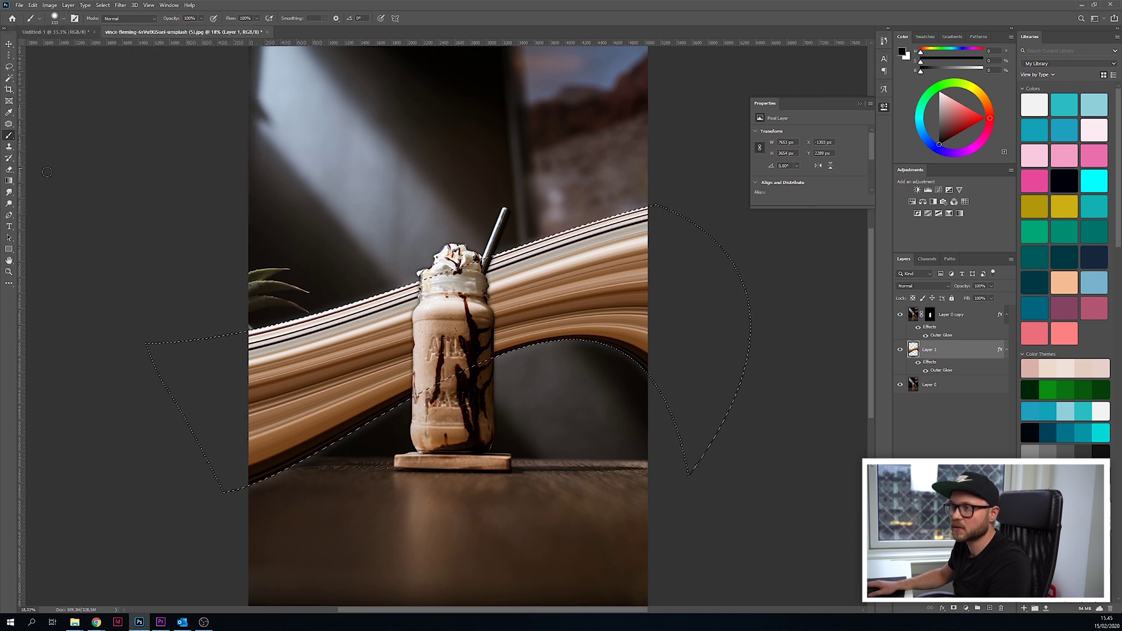
Enlarge the brush to a much bigger size
click(57, 18)
drag(93, 48, 104, 47)
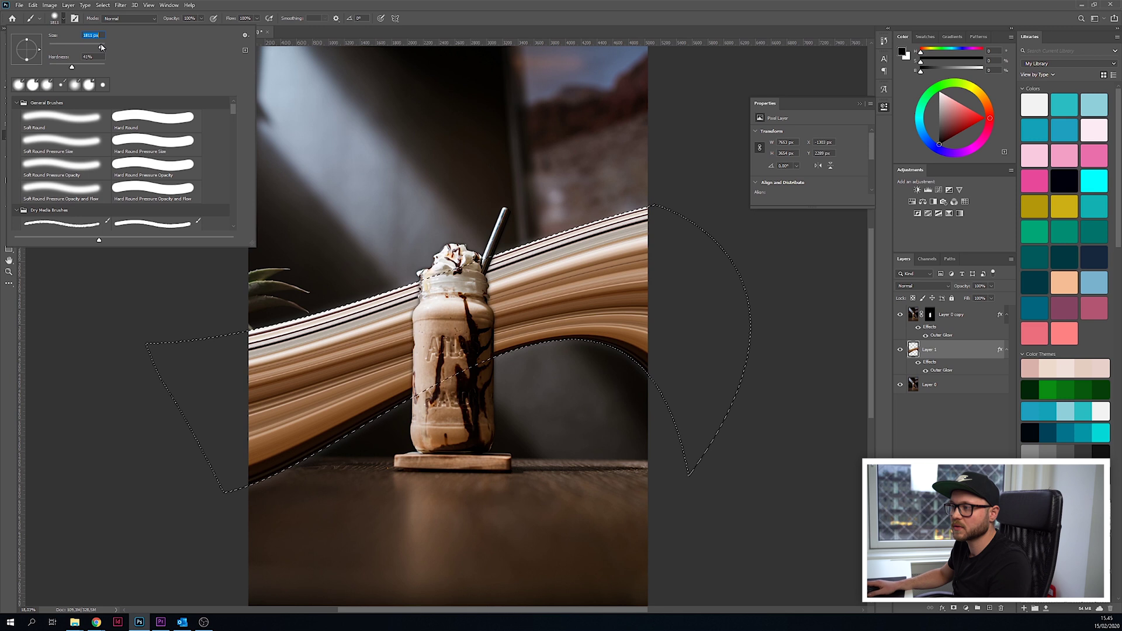
key(Return)
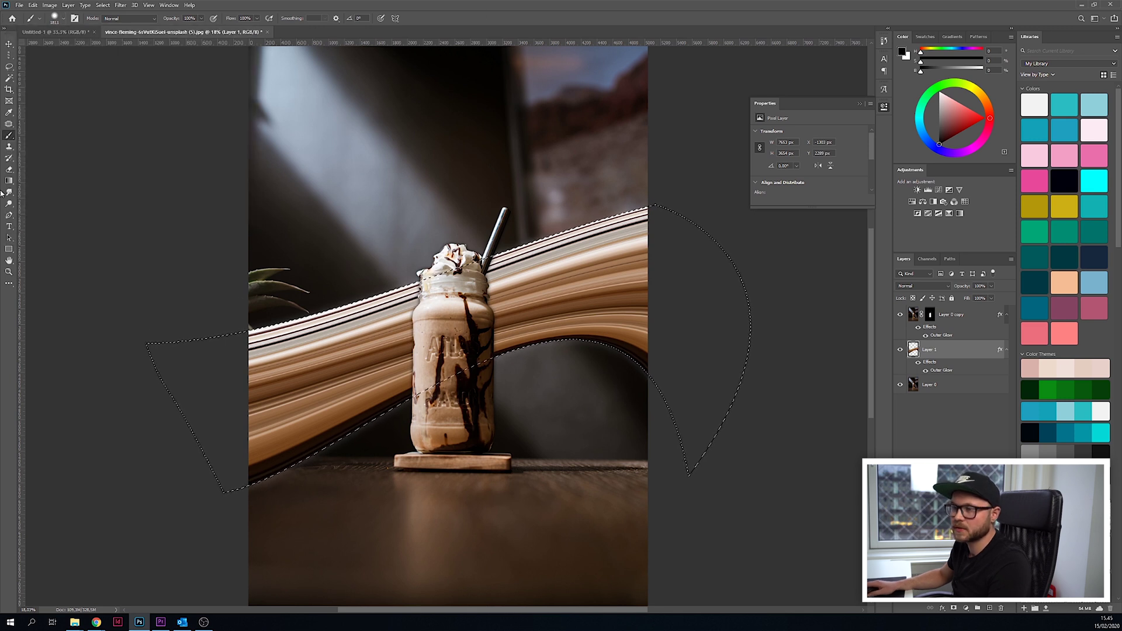
key(g)
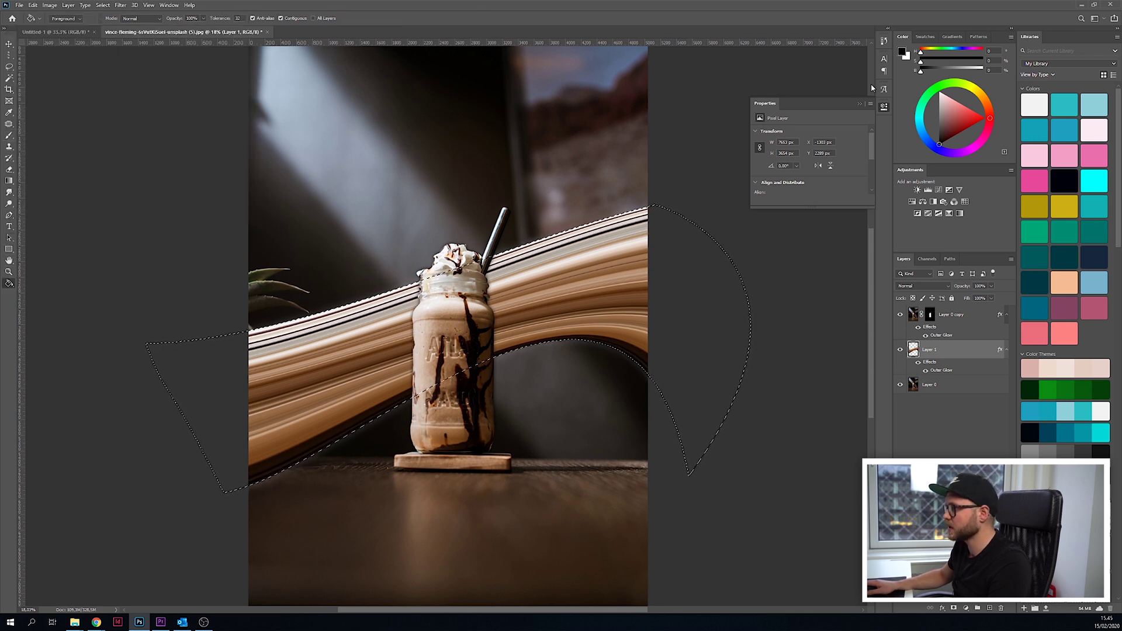
key(i)
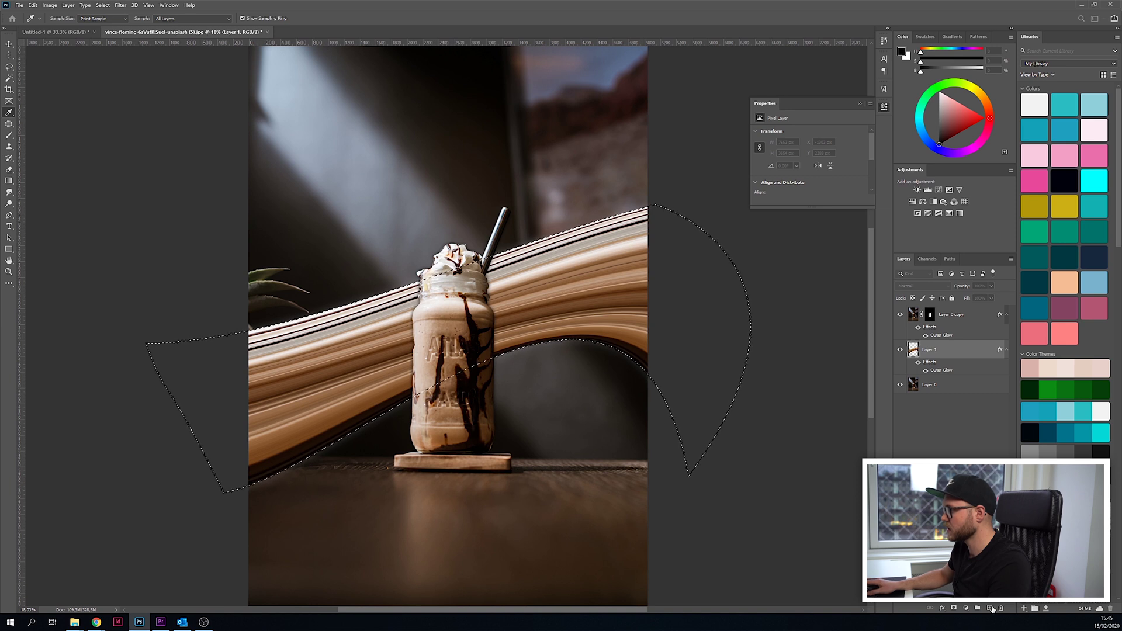
Add a new layer above the band and lower its opacity to 58%
key(g)
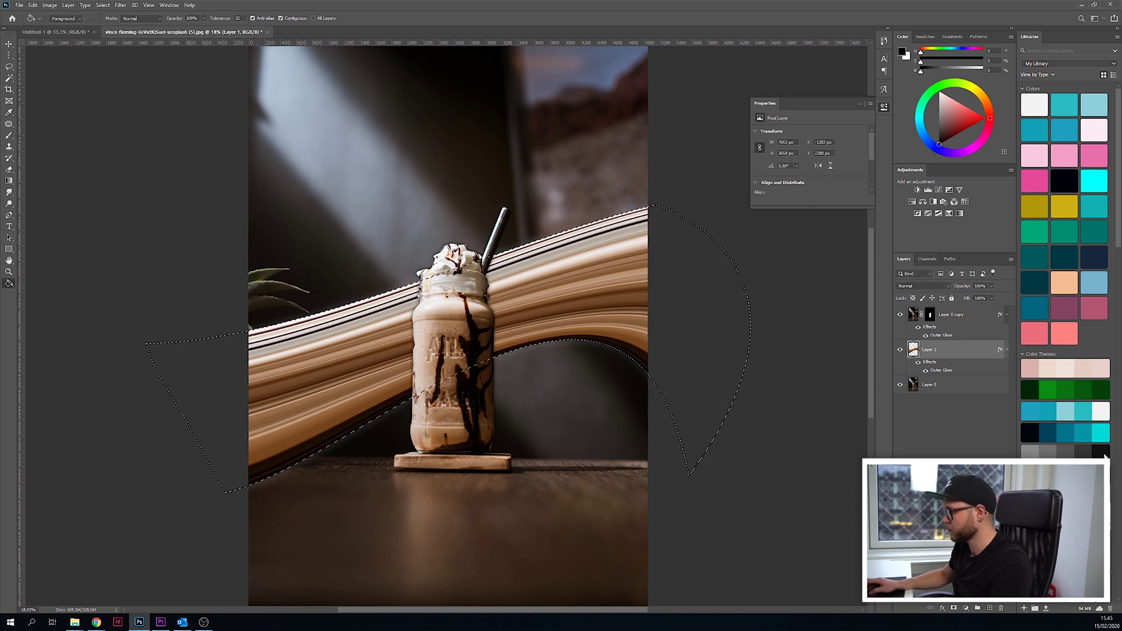
click(990, 609)
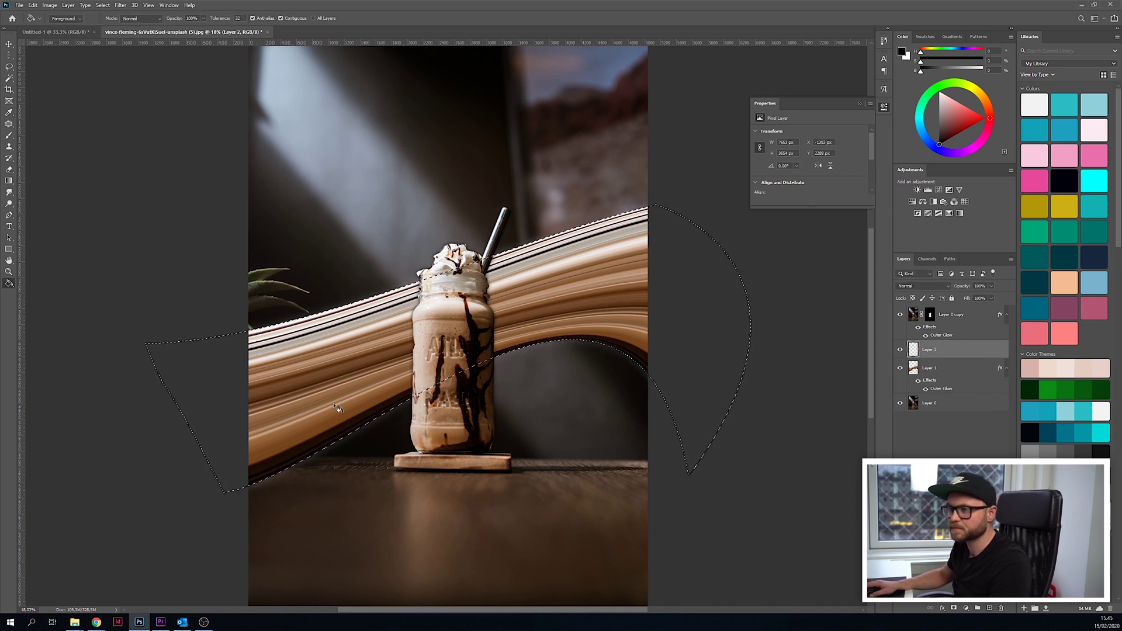
click(9, 135)
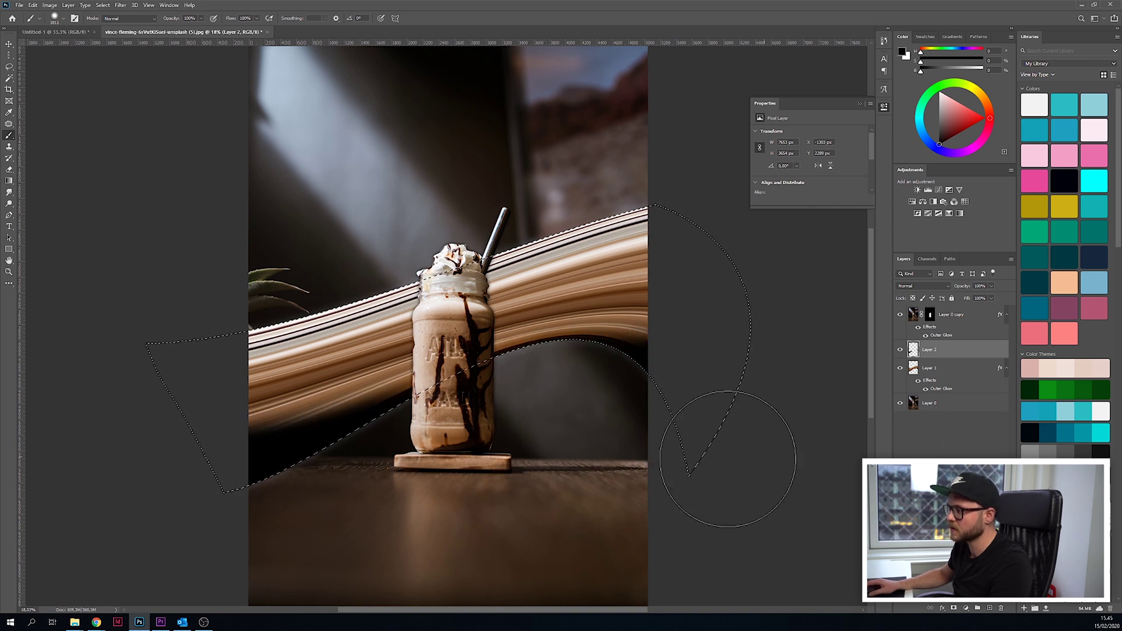
drag(992, 286, 982, 298)
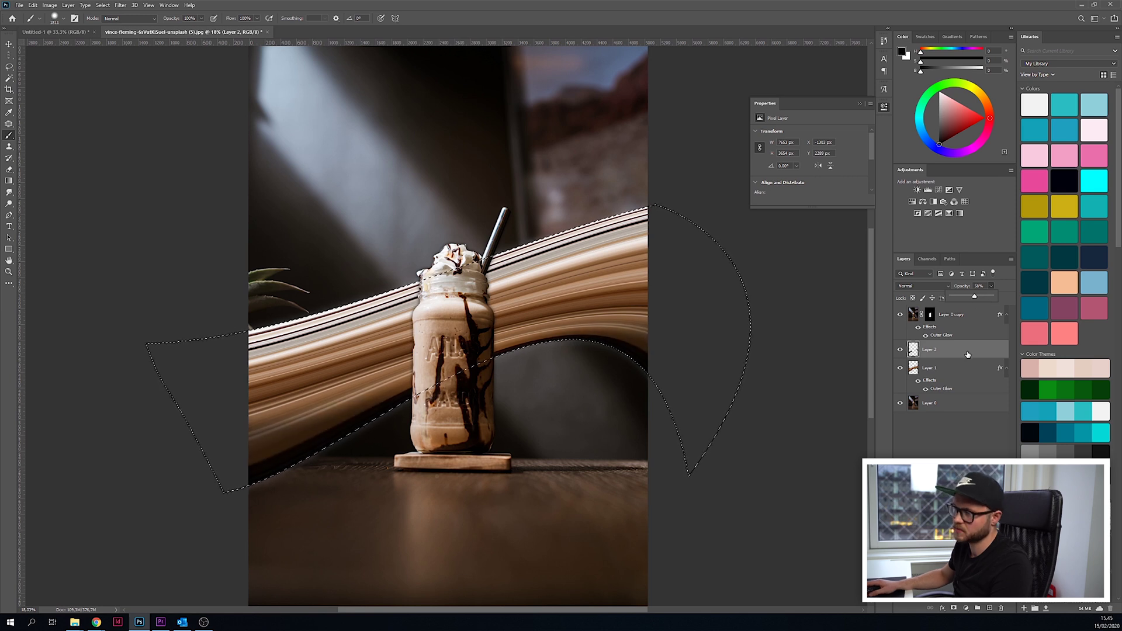
click(241, 478)
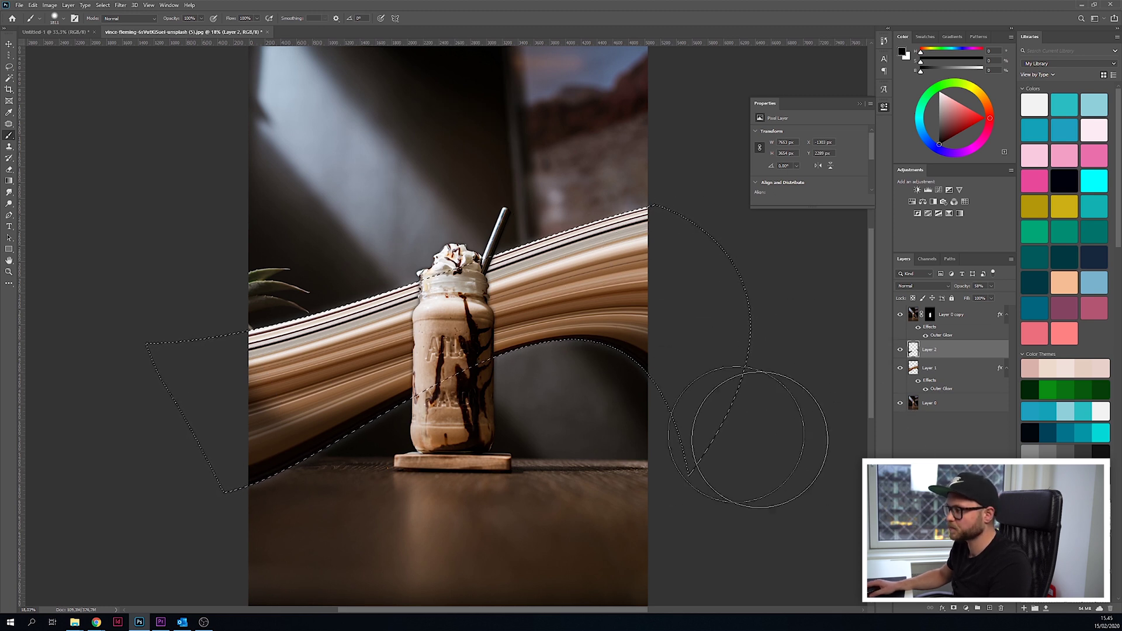
Brush soft black shading along the band near the jar, then deselect
mouse_move(567, 414)
mouse_down()
mouse_move(525, 461)
mouse_move(433, 444)
mouse_up()
scroll(826, 564, down, 3)
scroll(847, 479, up, 1)
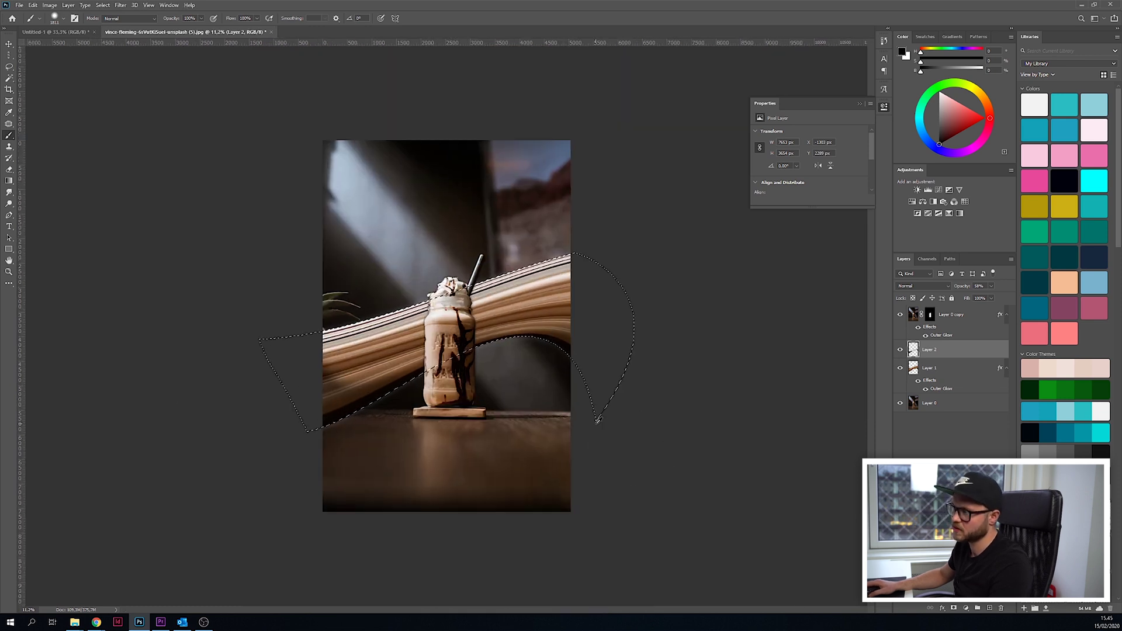
key(m)
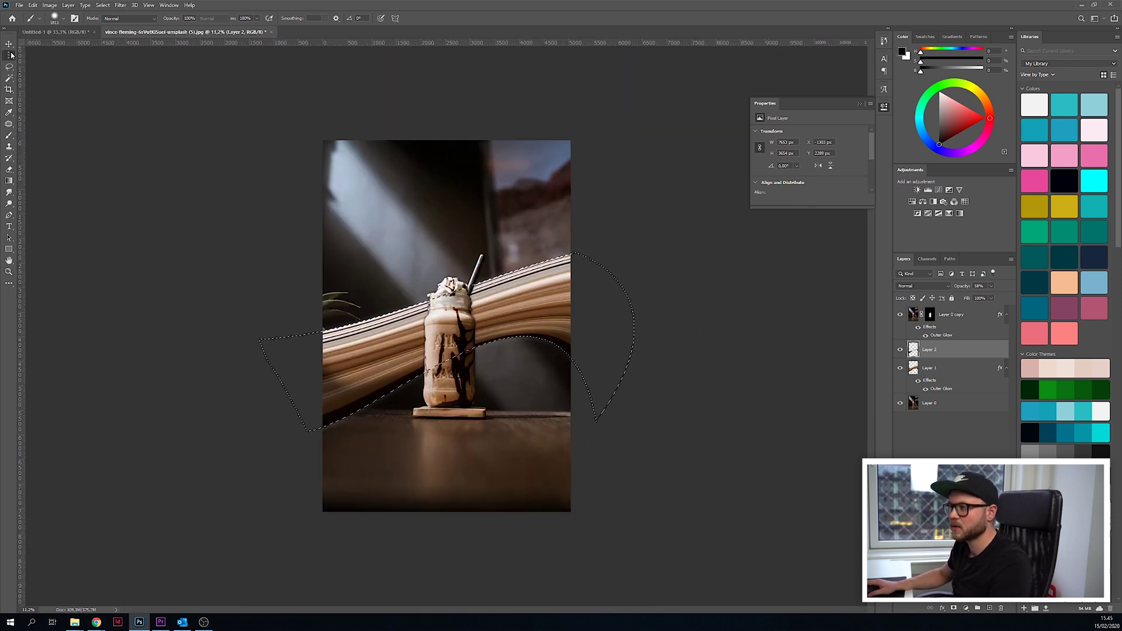
right_click(494, 228)
click(502, 230)
scroll(607, 329, up, 3)
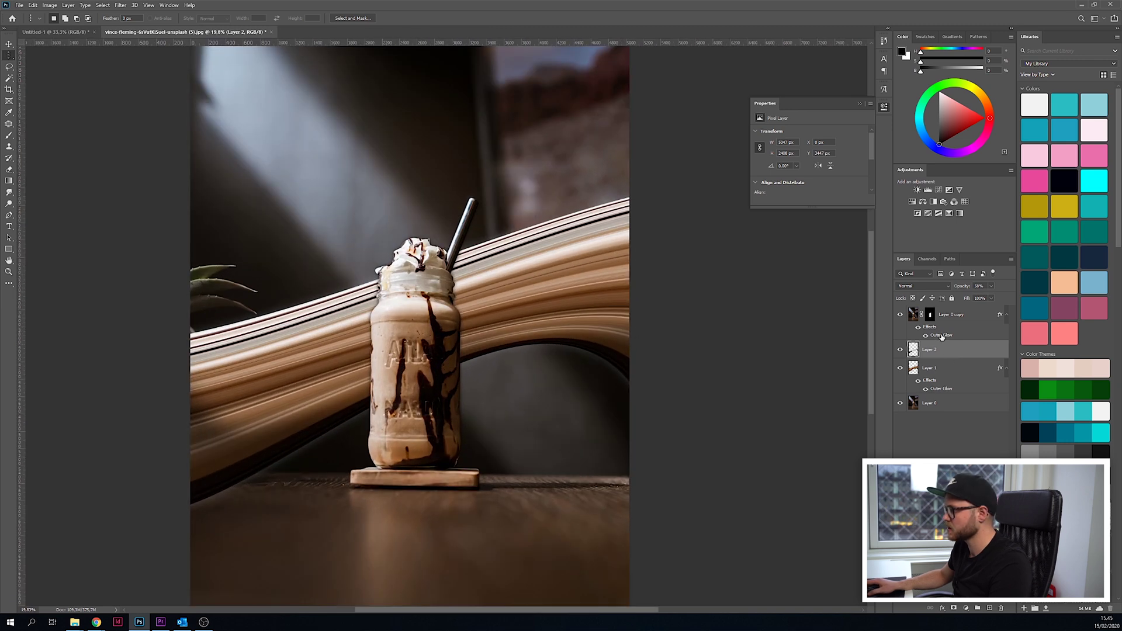
Recolour Layer 1's outer glow black, then resize it to 79 px at 60% opacity
click(942, 367)
double_click(939, 389)
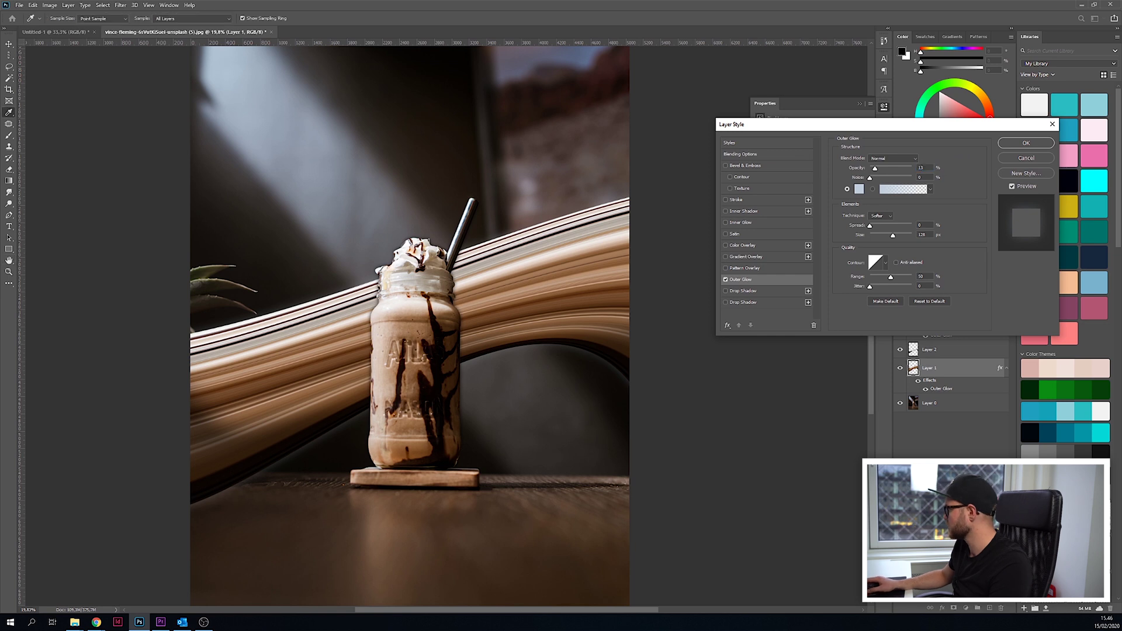
click(584, 526)
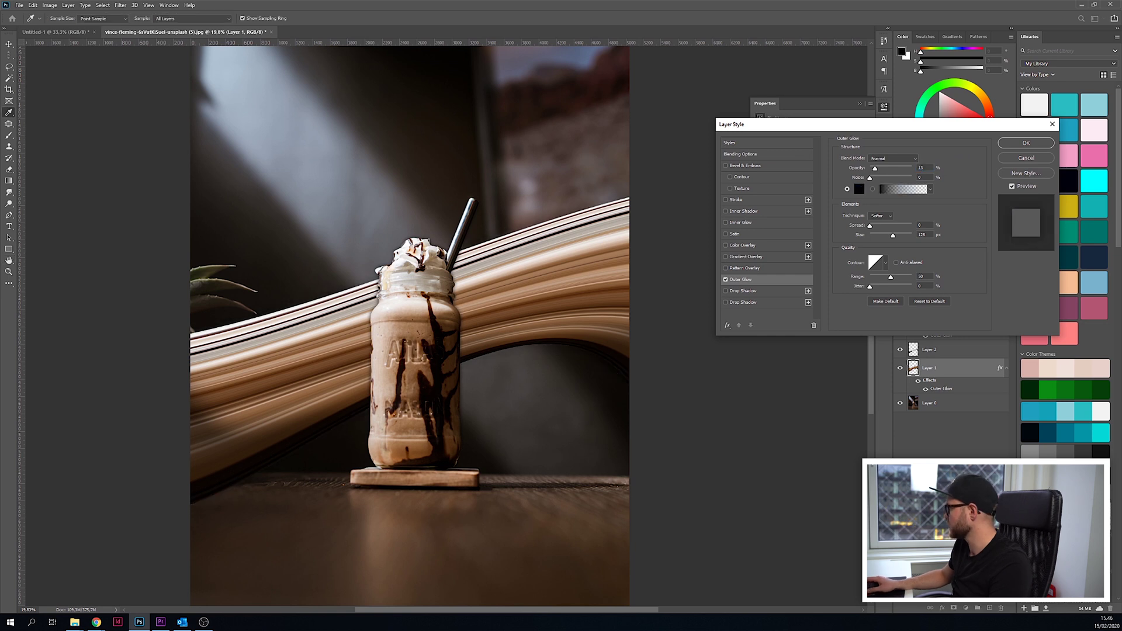
click(1032, 142)
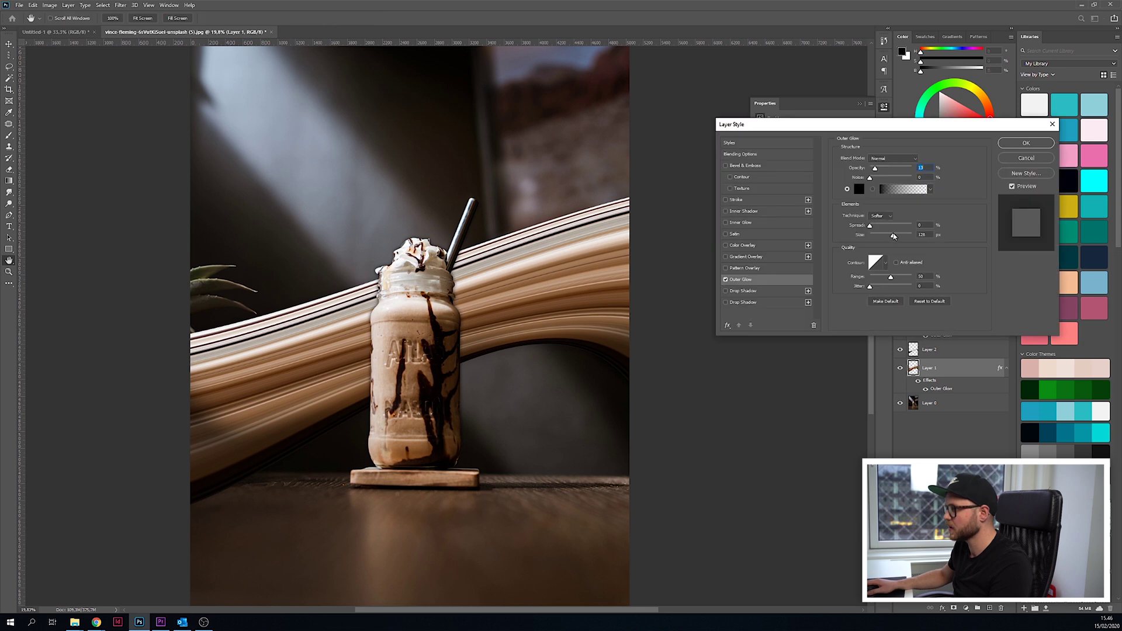
drag(892, 236, 885, 236)
drag(874, 168, 897, 170)
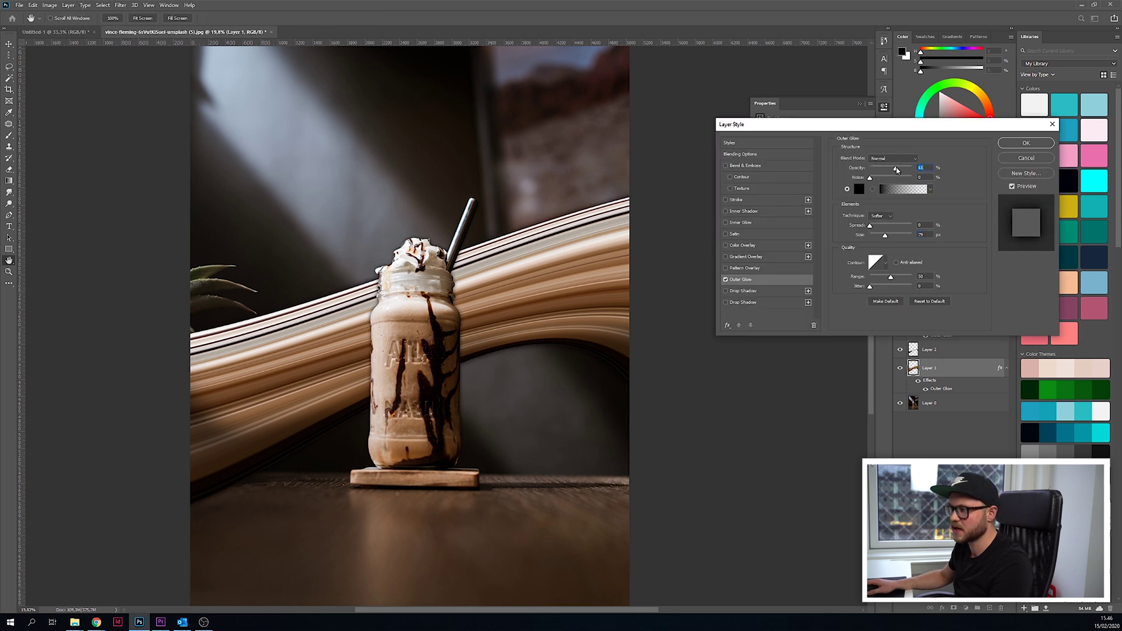
click(1025, 143)
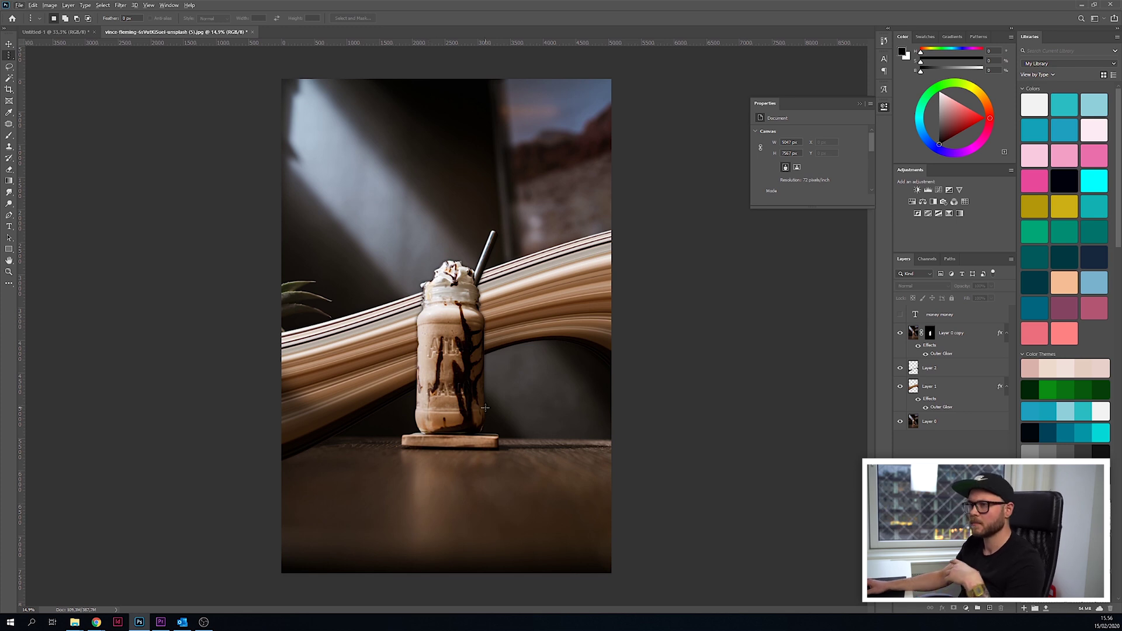
Show the Marquee tool's selection-shape flyout while reviewing the finished composite
right_click(9, 55)
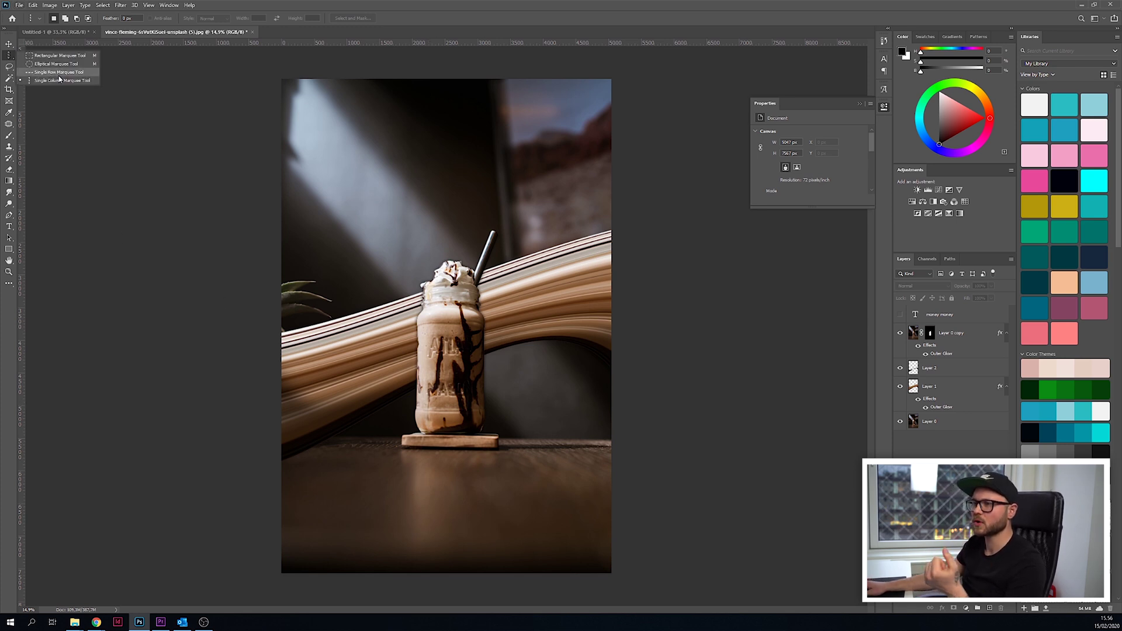